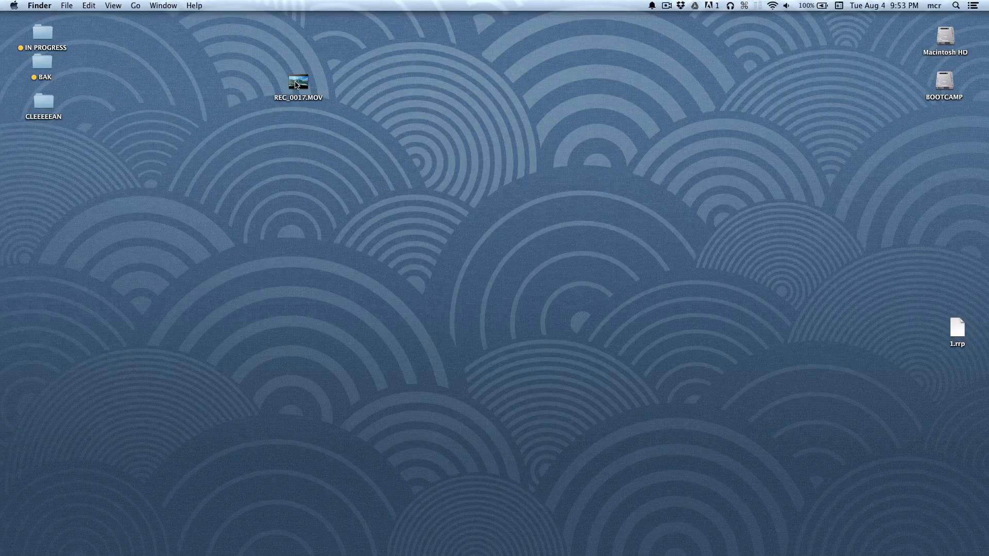
- Check the file information of REC_0017.MOV on the desktop, including its size, dimensions and duration
drag(297, 85, 299, 108)
key(super+i)
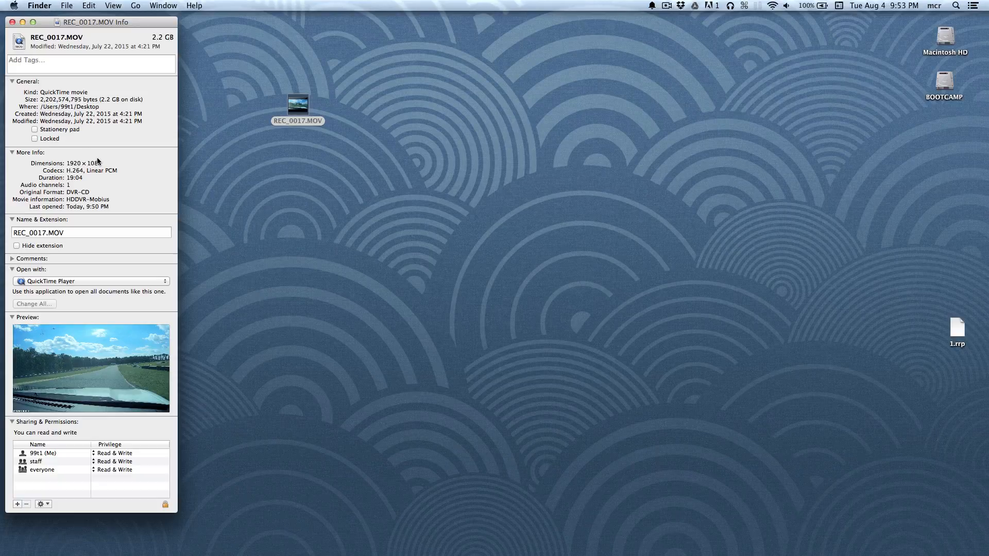
key(super+w)
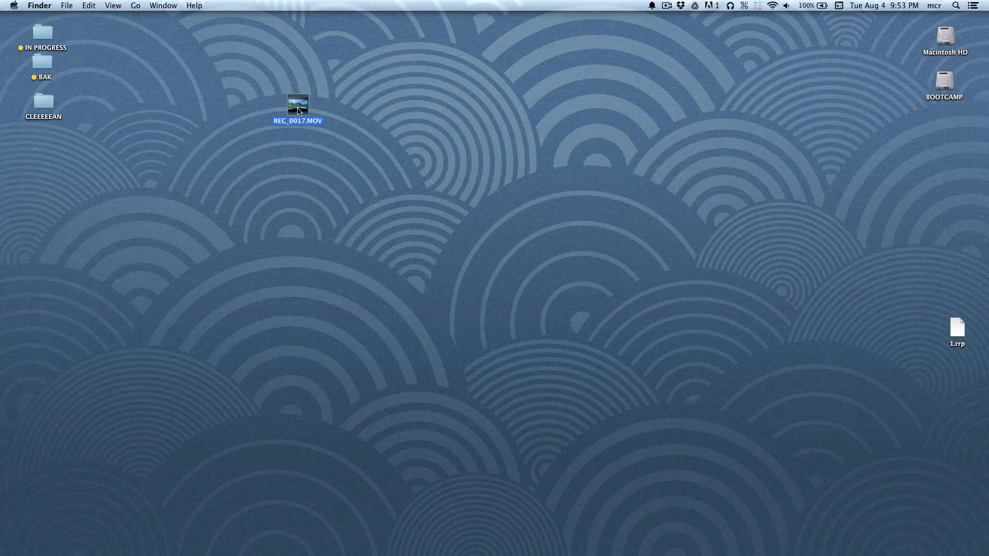
- Launch MPEG Streamclip and load REC_0017.MOV from the desktop into it
drag(299, 112, 306, 109)
drag(305, 106, 291, 107)
mouse_move(380, 553)
click(514, 543)
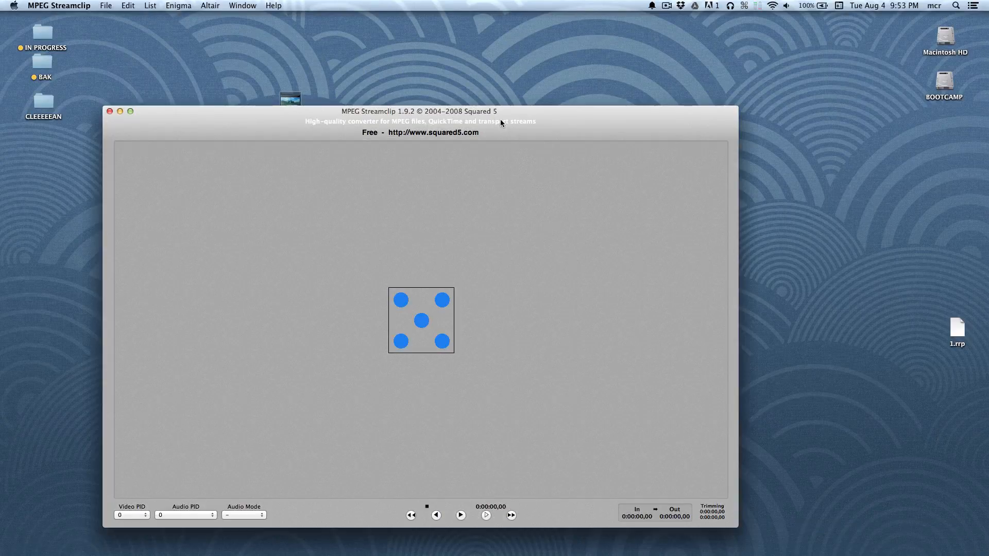
drag(500, 120, 694, 120)
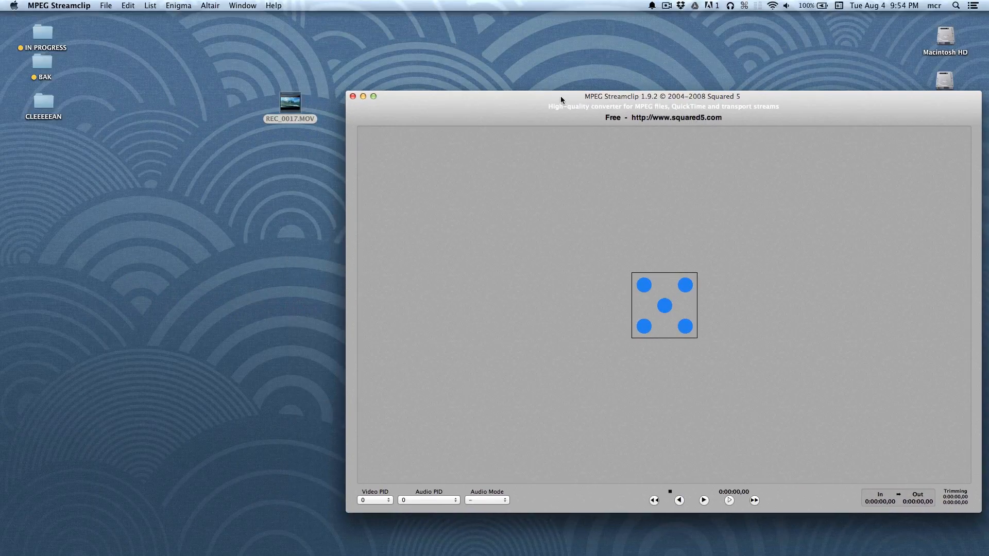
drag(546, 99, 531, 60)
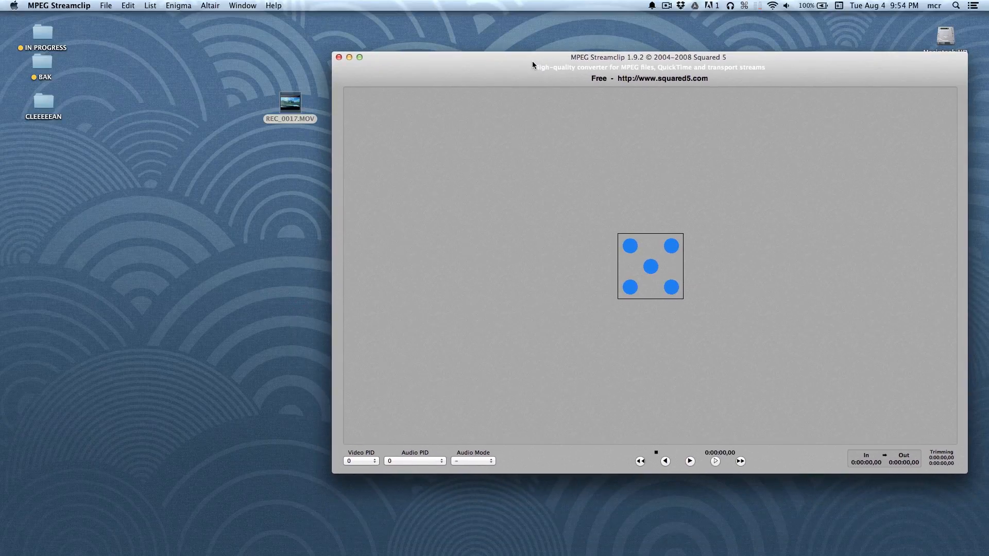
drag(291, 105, 466, 139)
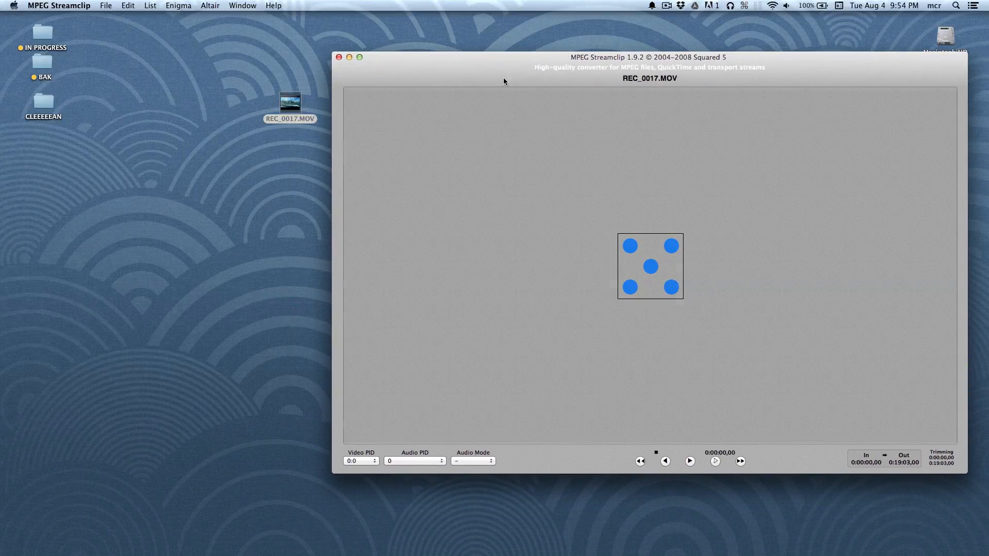
drag(496, 70, 367, 73)
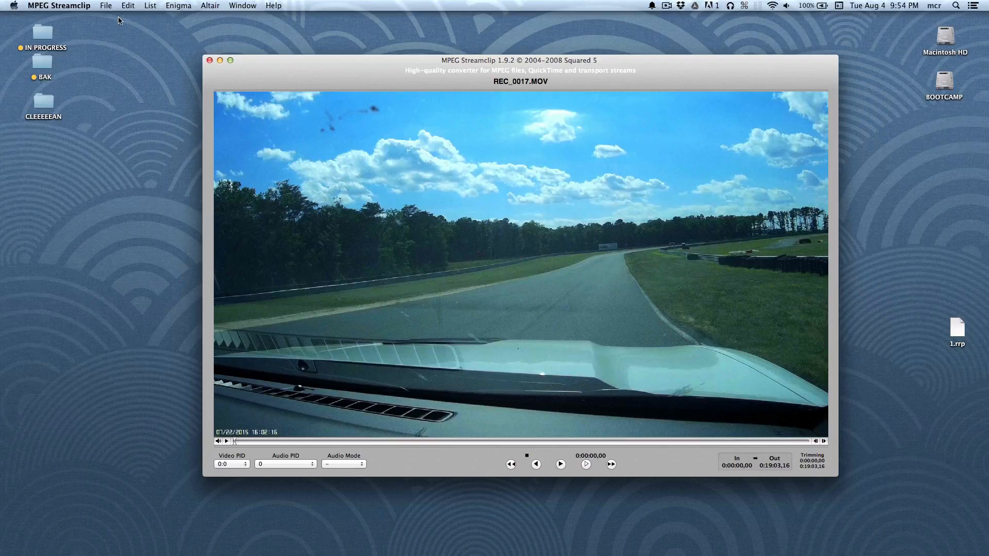
drag(286, 86, 241, 87)
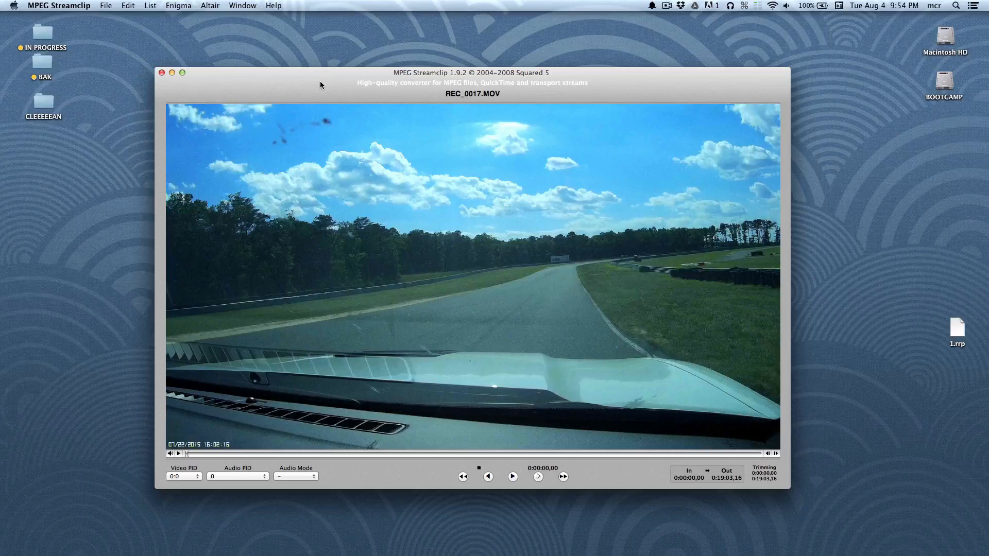
drag(320, 82, 297, 76)
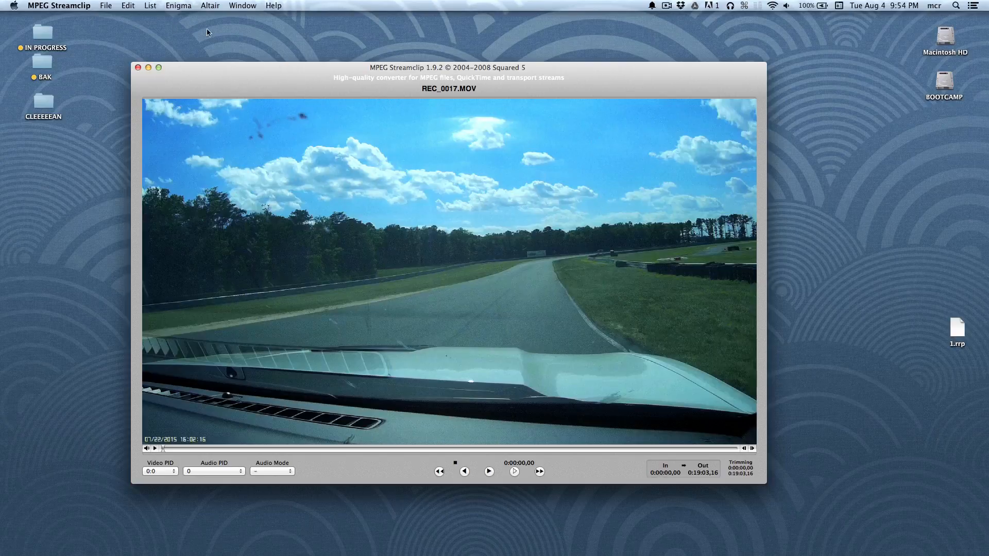
drag(241, 72, 212, 66)
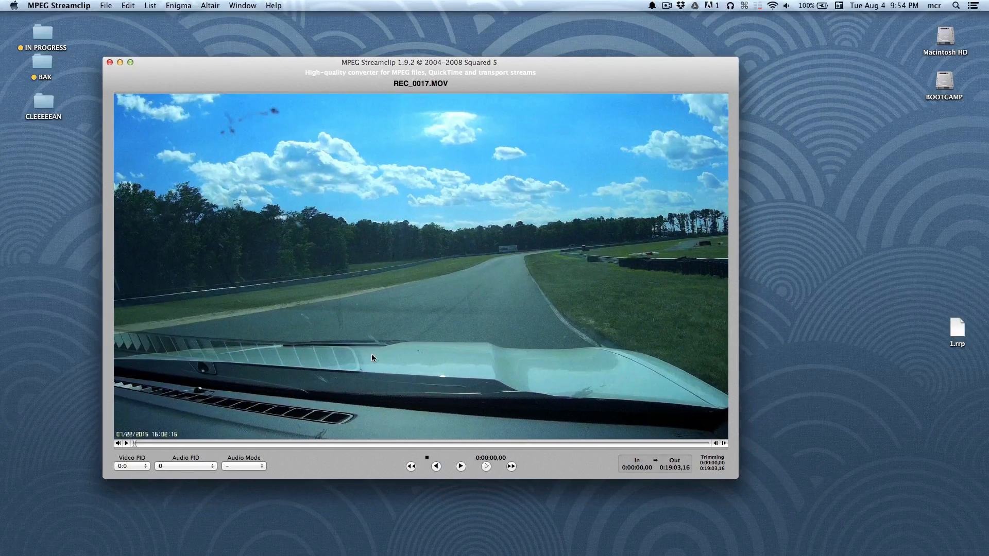
drag(281, 82, 274, 83)
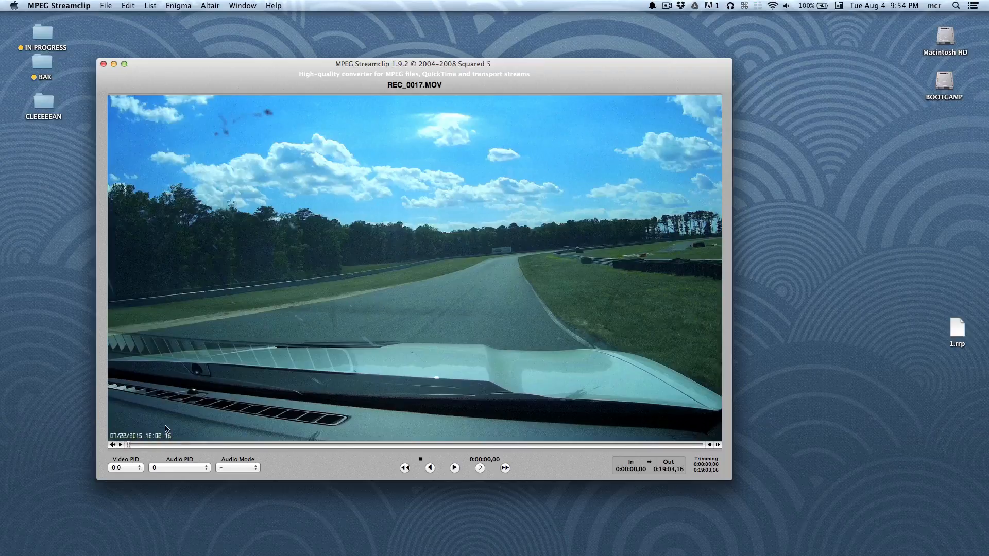
drag(280, 80, 262, 72)
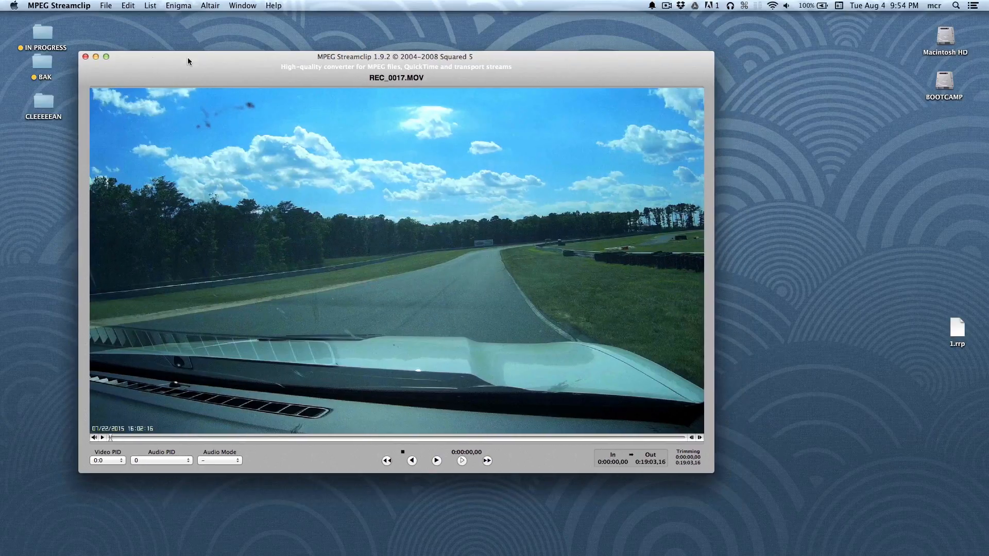
click(105, 6)
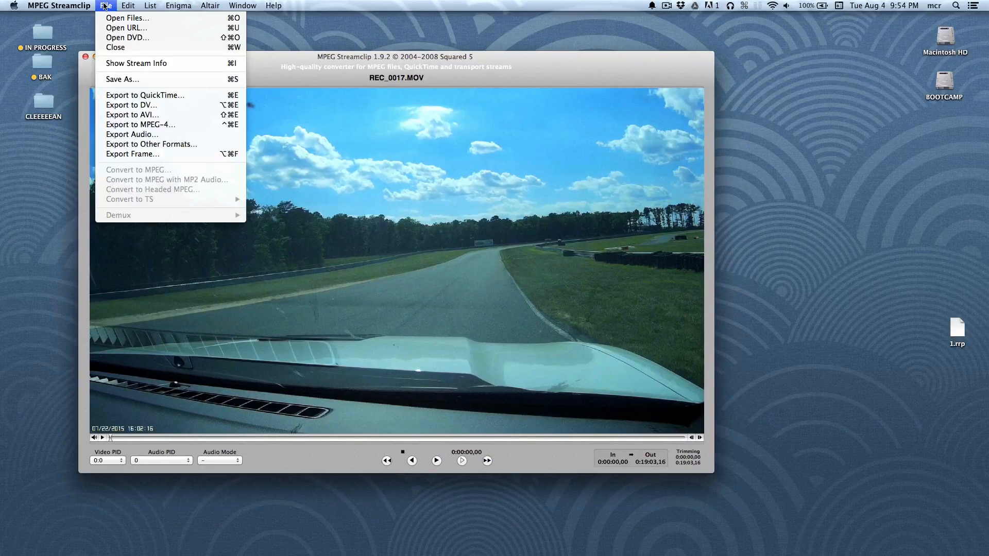
click(131, 80)
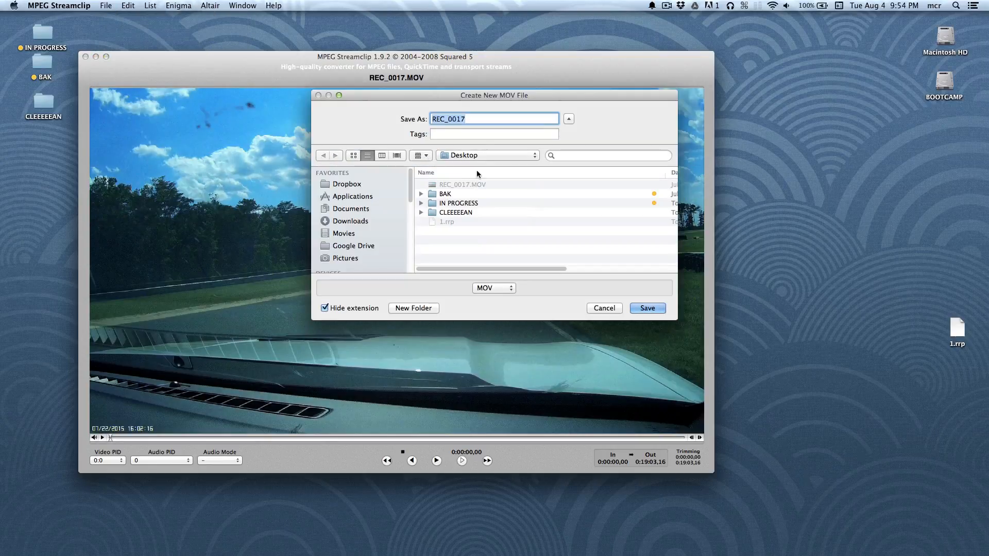
click(608, 309)
drag(608, 310, 601, 294)
click(605, 309)
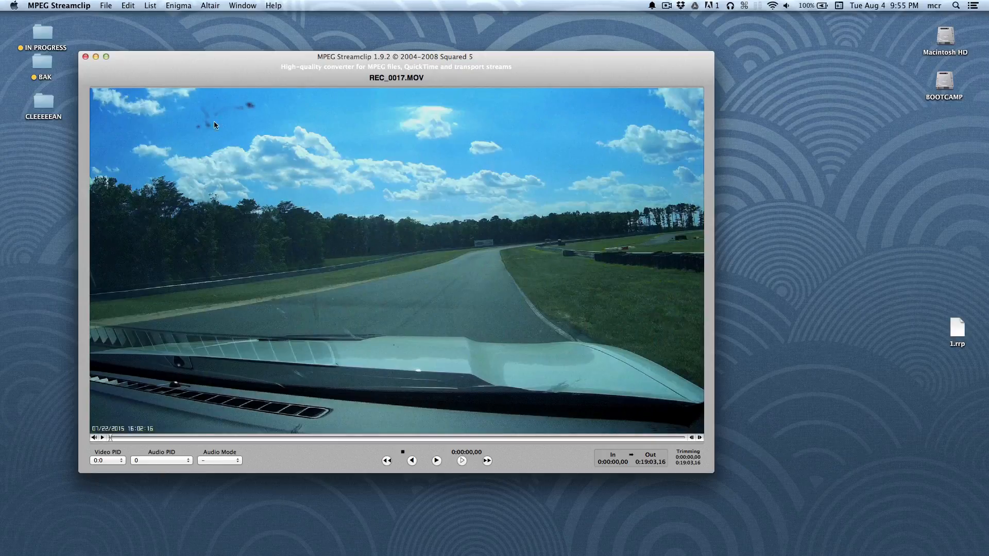
drag(222, 76, 234, 74)
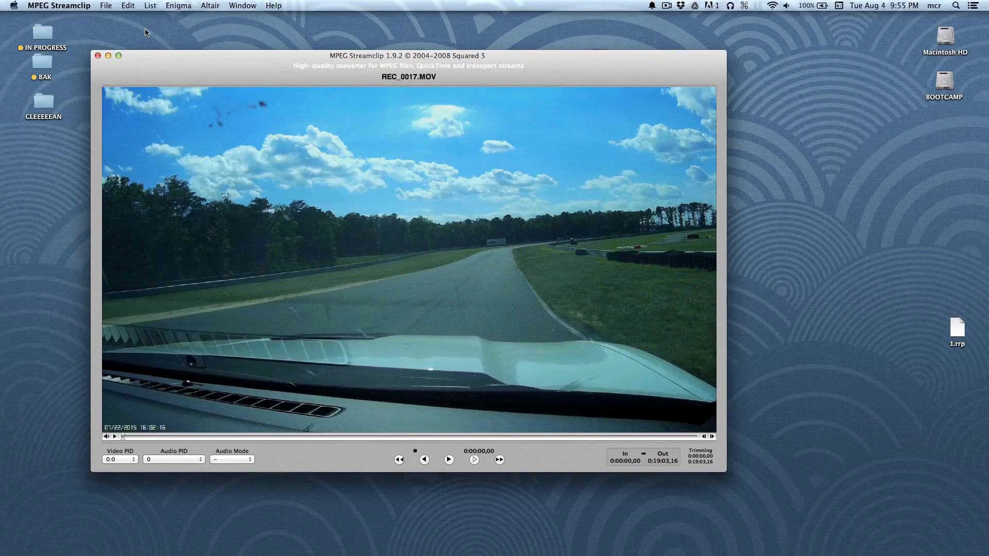
drag(222, 51, 219, 74)
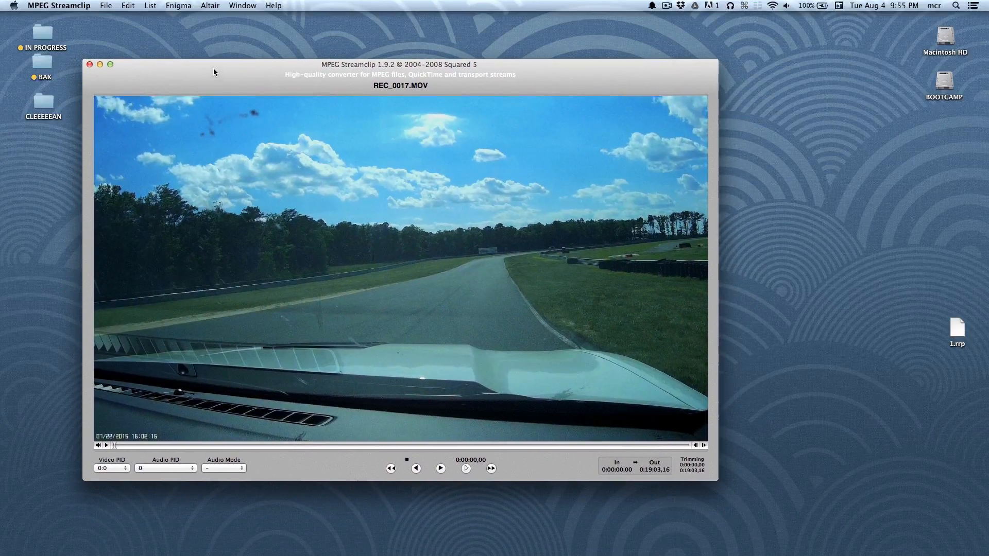
drag(179, 66, 172, 52)
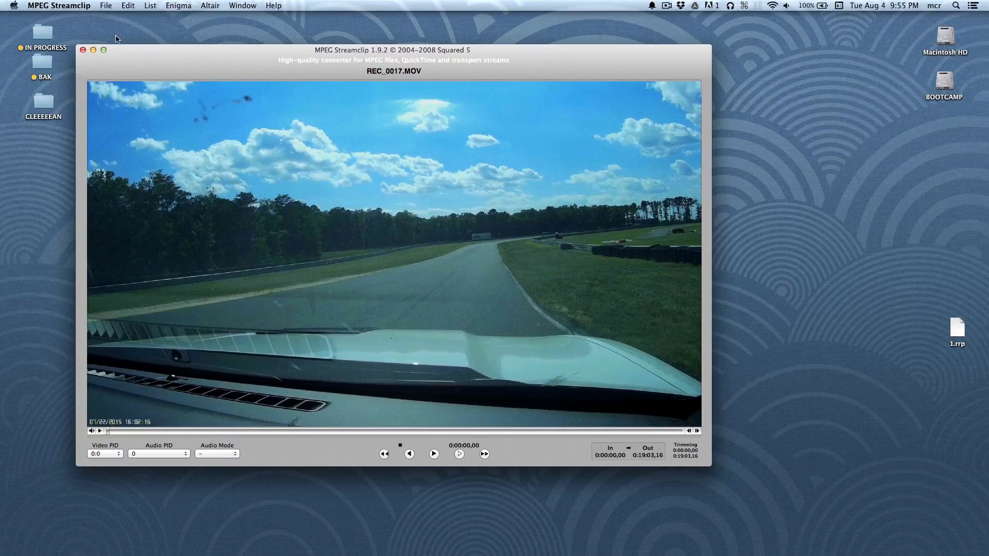
- Configure the MPEG-4 export with 35% quality, 1280 × 720 (HDTV 720p) frame size and 96 kbps sound, without starting the export
click(101, 6)
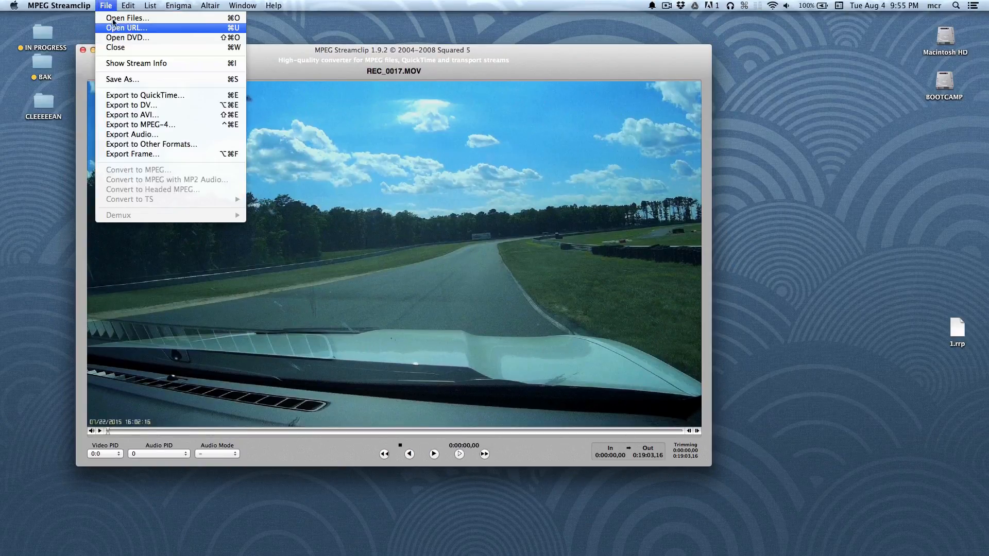
click(155, 124)
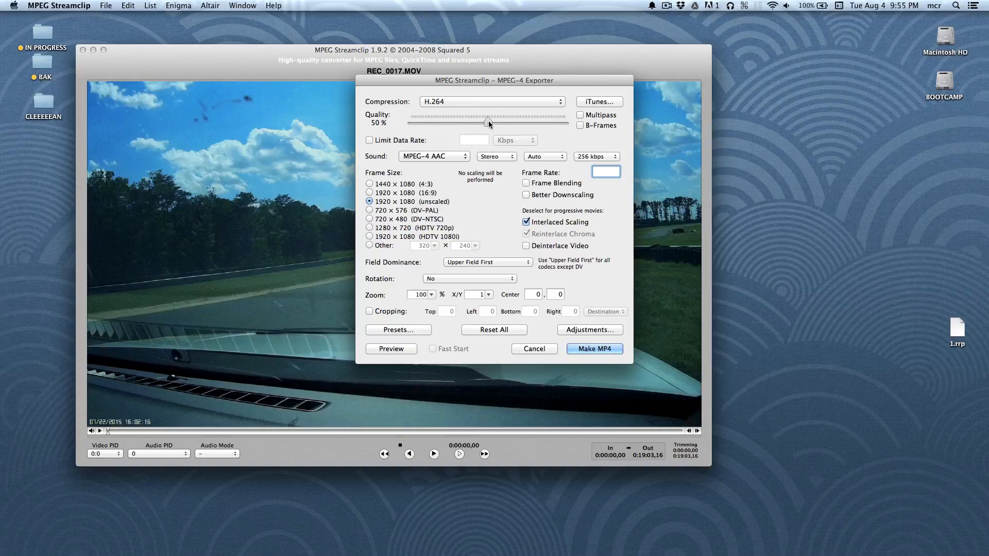
drag(489, 121, 466, 124)
click(369, 228)
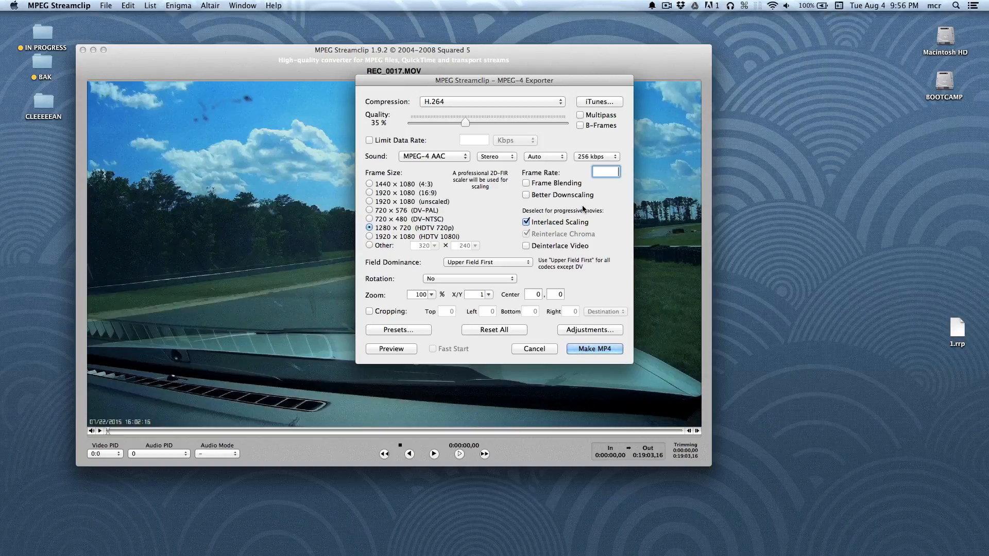
click(615, 157)
click(605, 200)
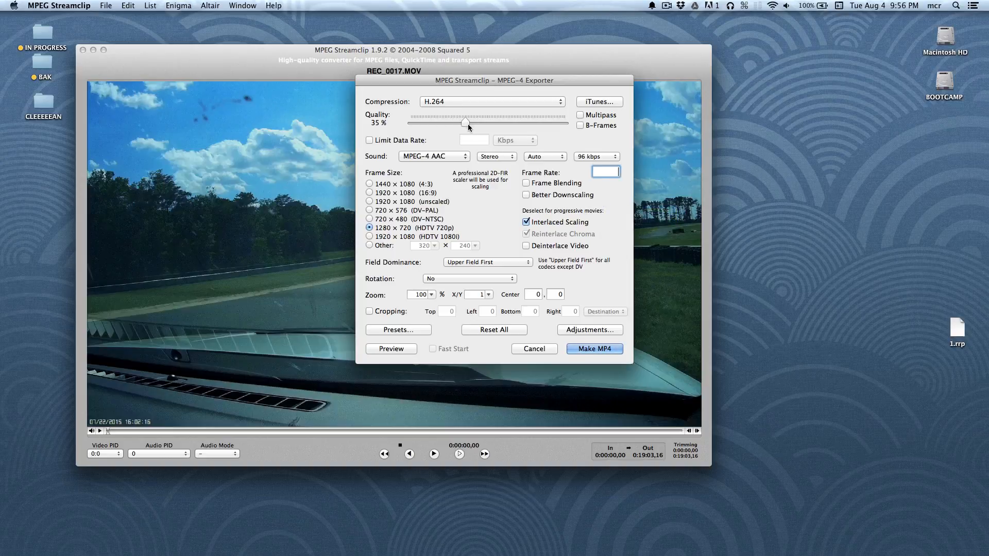
click(536, 349)
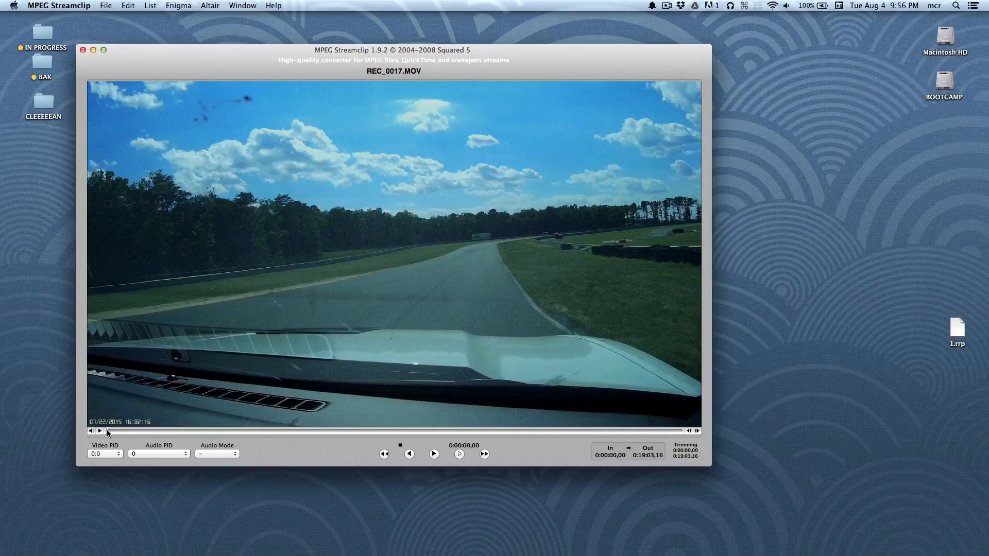
- Set the video's out point at 0:00:10,00, keeping the start of the recording as the in point
drag(107, 430, 106, 429)
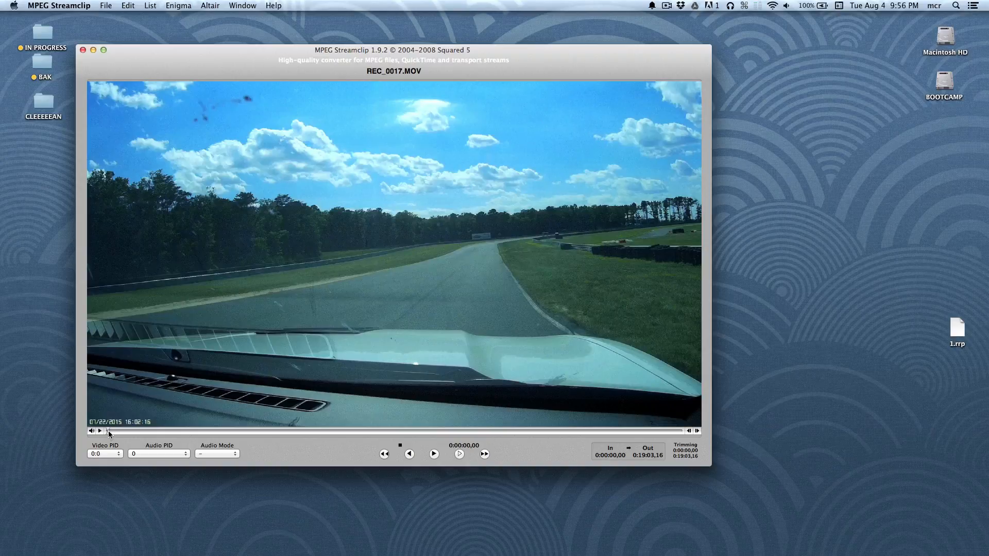
drag(108, 431, 113, 429)
key(o)
key(o)
key(o)
key(Left)
key(Left)
key(Left)
key(Left)
key(Left)
key(Left)
key(Left)
key(Left)
key(Left)
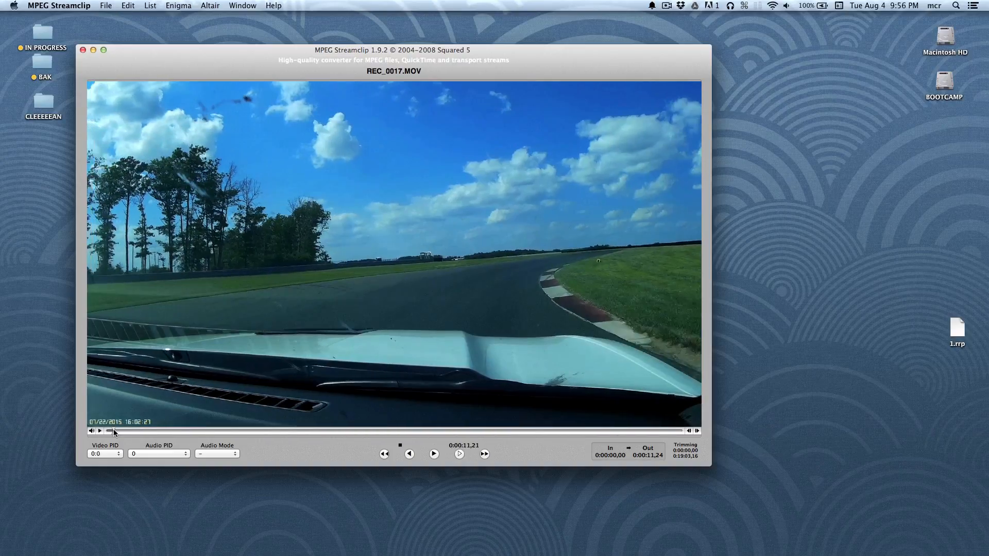
key(o)
drag(114, 431, 112, 431)
key(o)
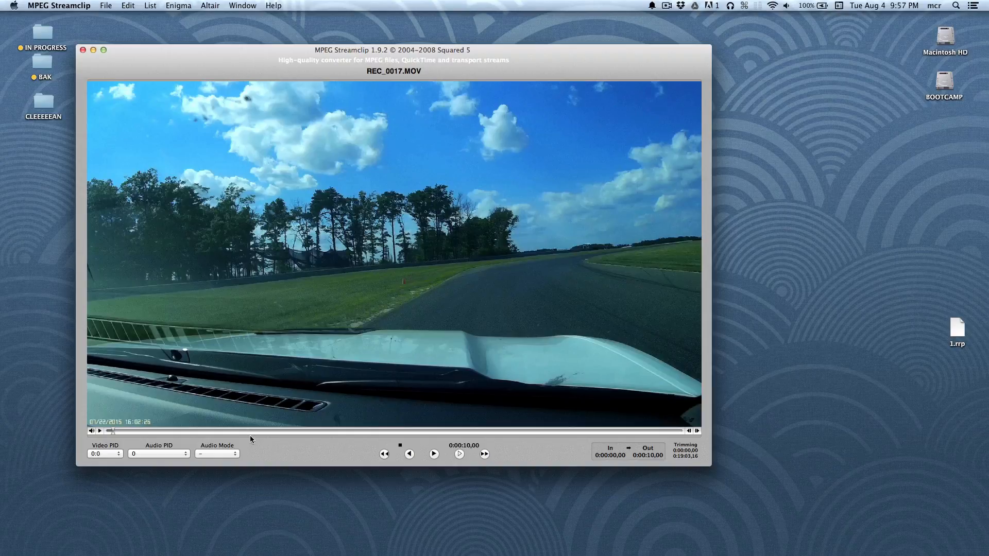
- Export the marked section as an MPEG-4 file named dfggdfgfdfg on the desktop, using the current export settings
click(106, 7)
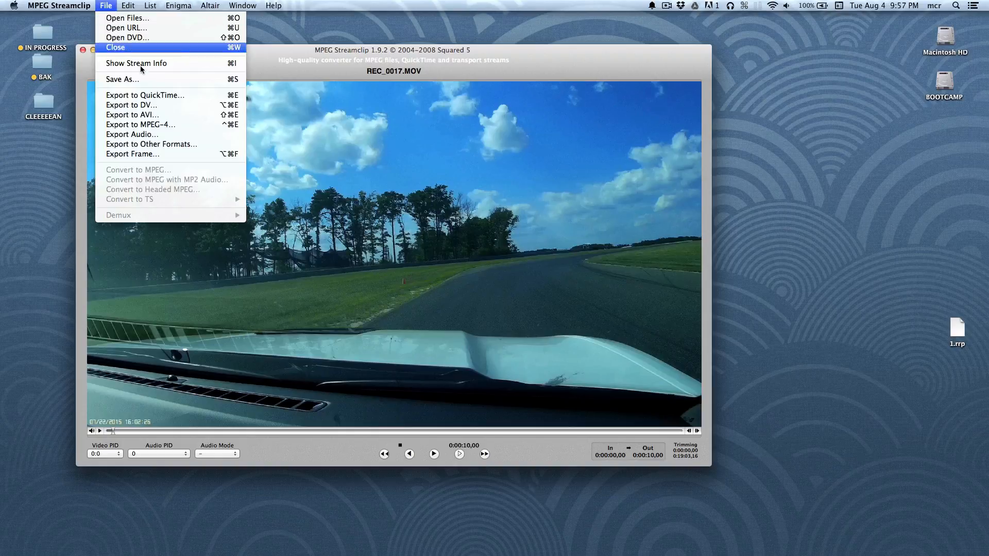
click(155, 125)
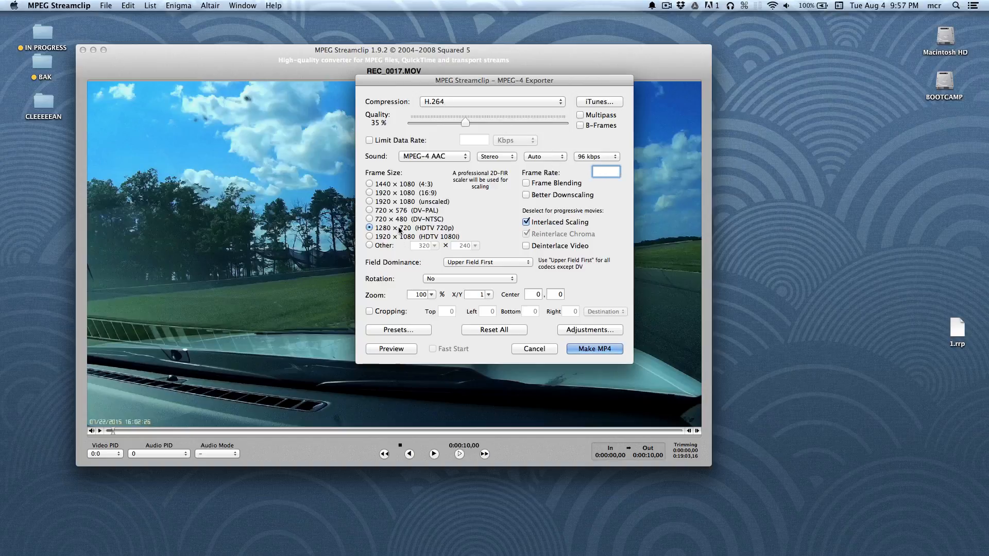
click(591, 349)
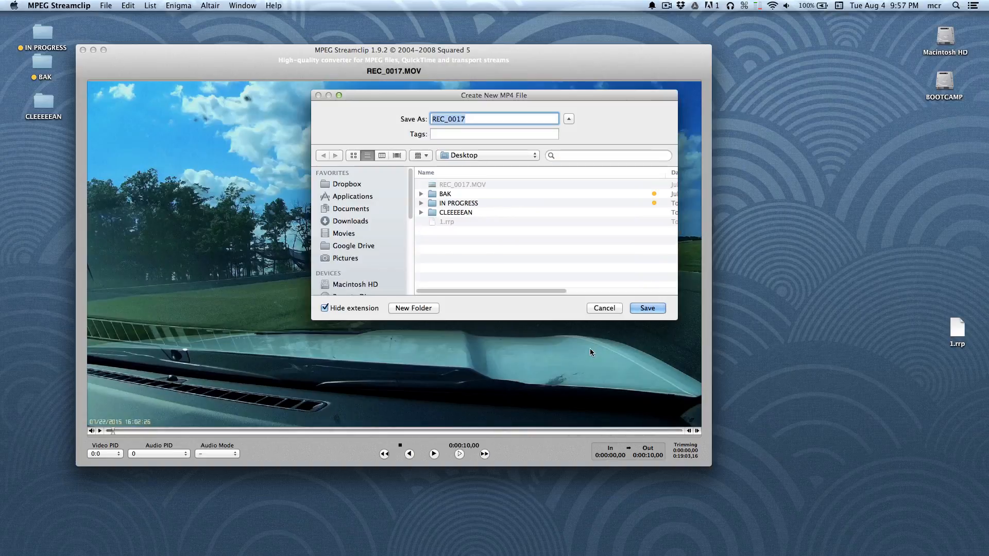
text(dfggdfgfdfg)
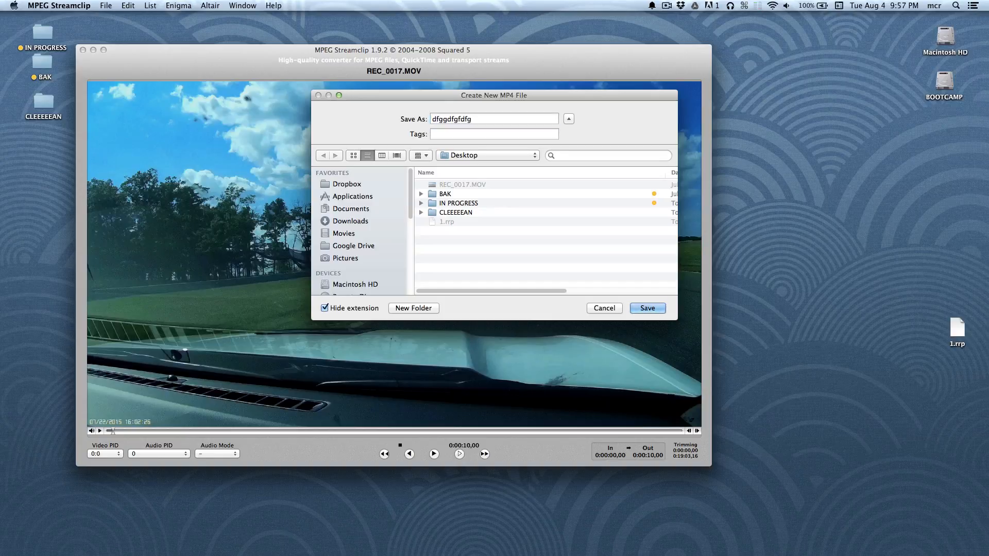
key(Return)
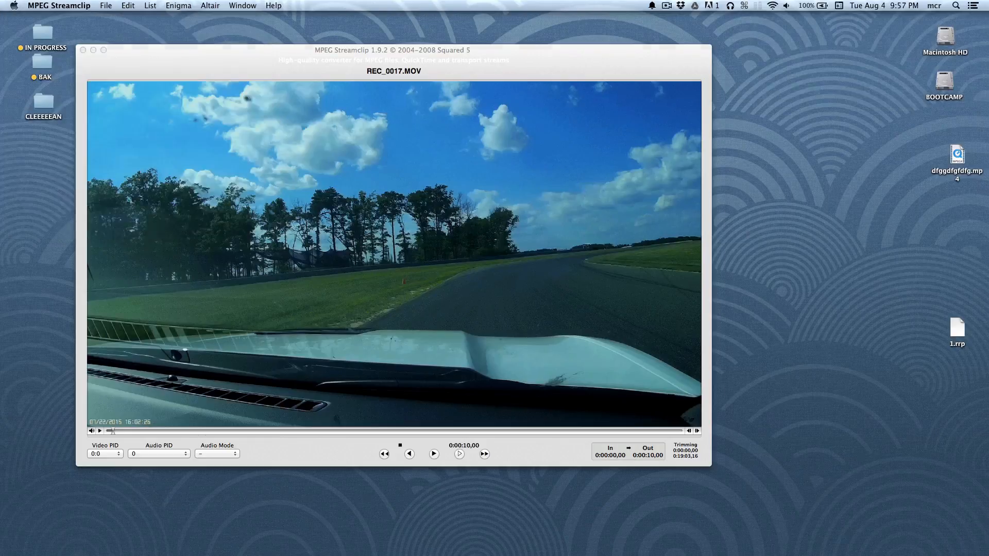
- Check the file information of the exported dfggdfgfdfg.mp4 and preview the clip
click(958, 156)
key(super+i)
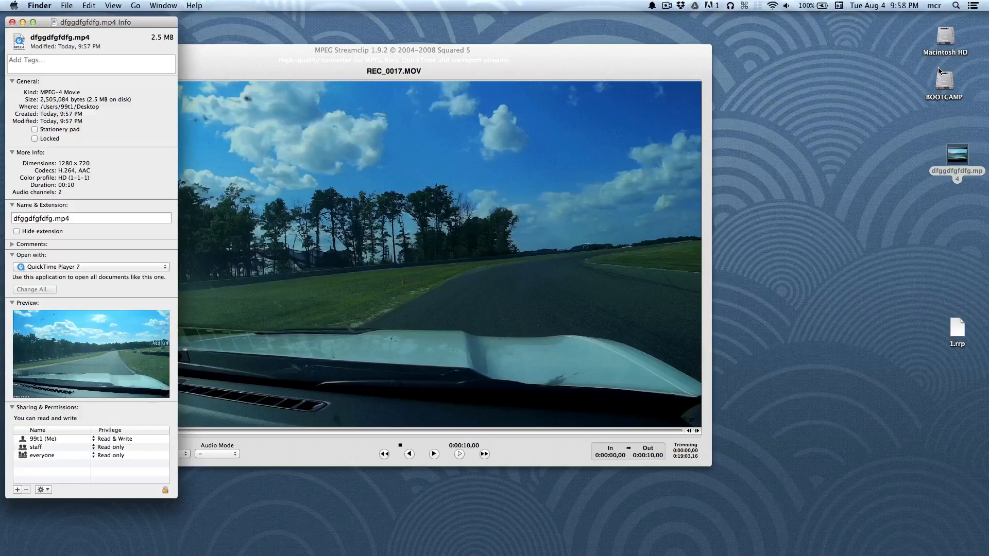
key(super+w)
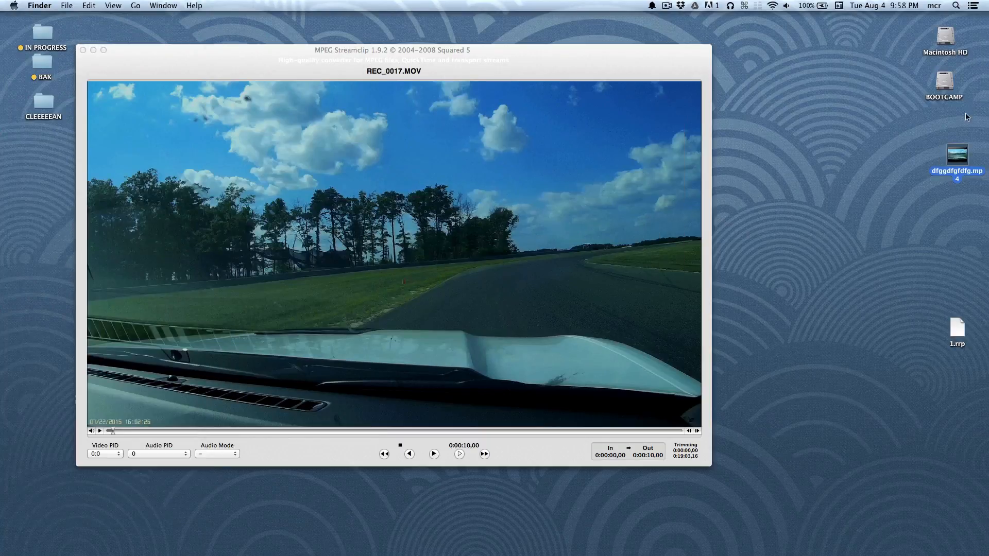
key(space)
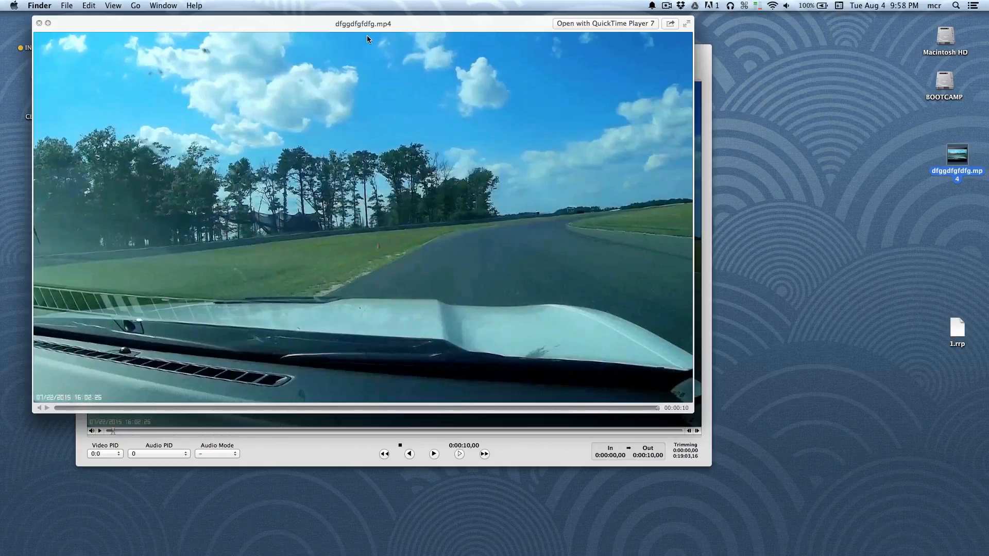
drag(357, 23, 442, 44)
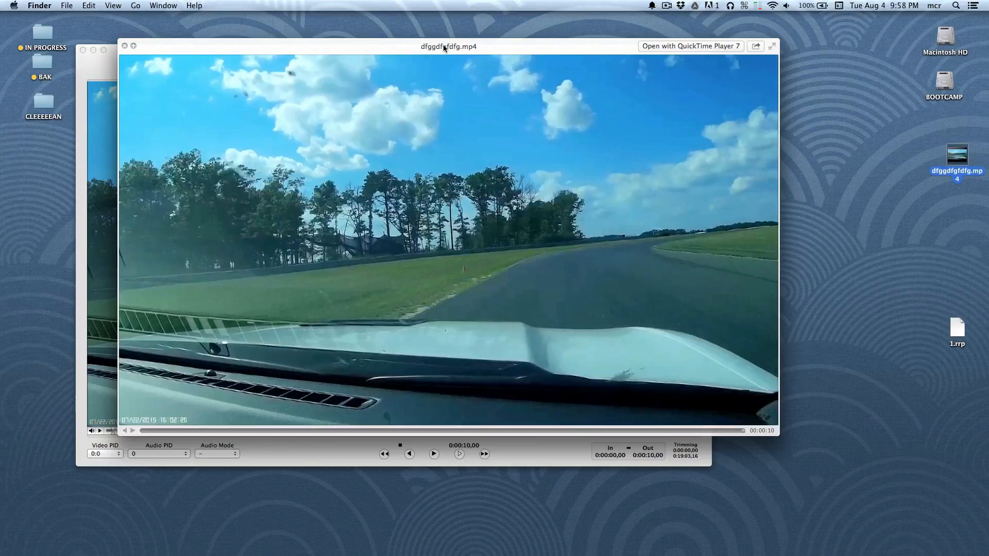
- Close the preview of the exported clip and quit the video conversion program
drag(547, 50, 548, 50)
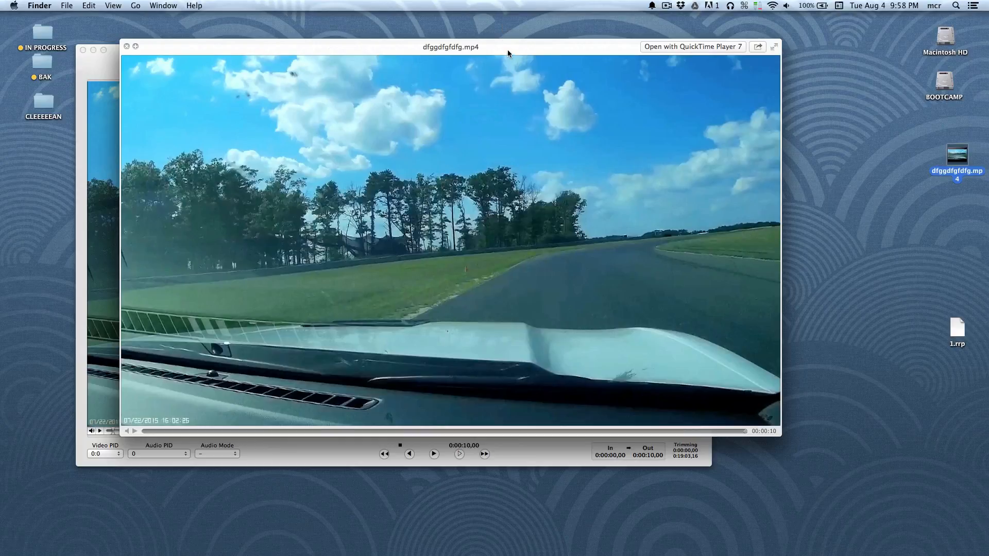
drag(508, 50, 507, 48)
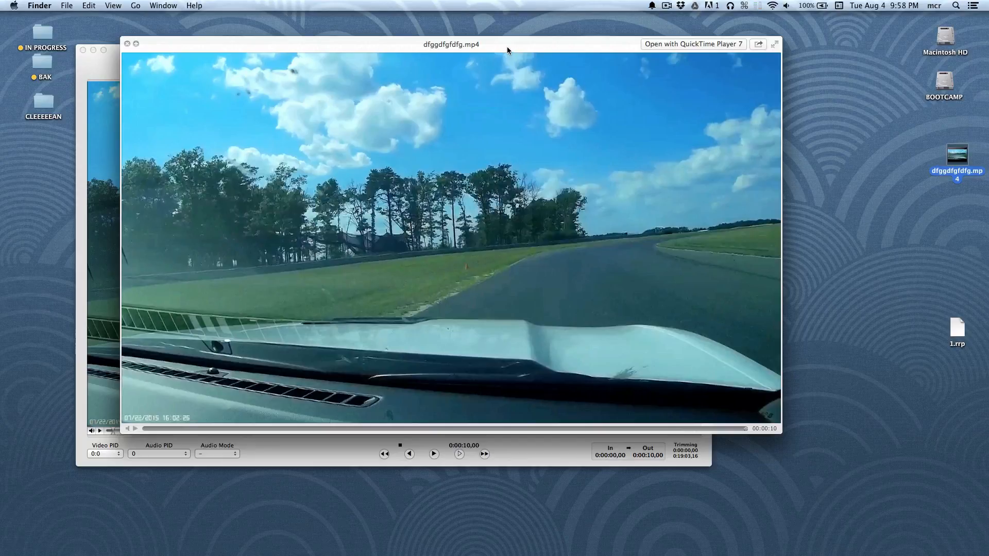
key(space)
click(497, 65)
key(super+q)
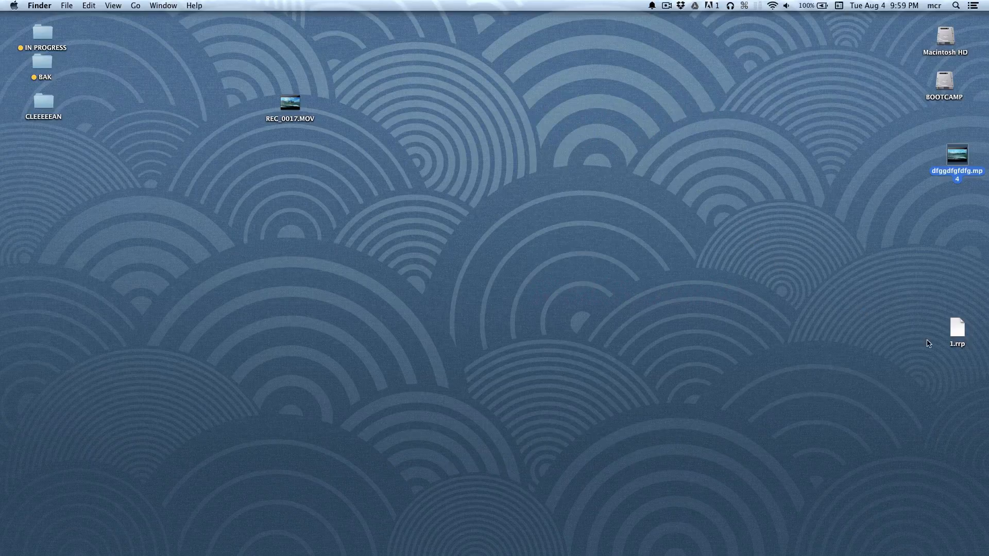
- Open the 1.rrp project from the desktop in RaceRender
key(super+Tab)
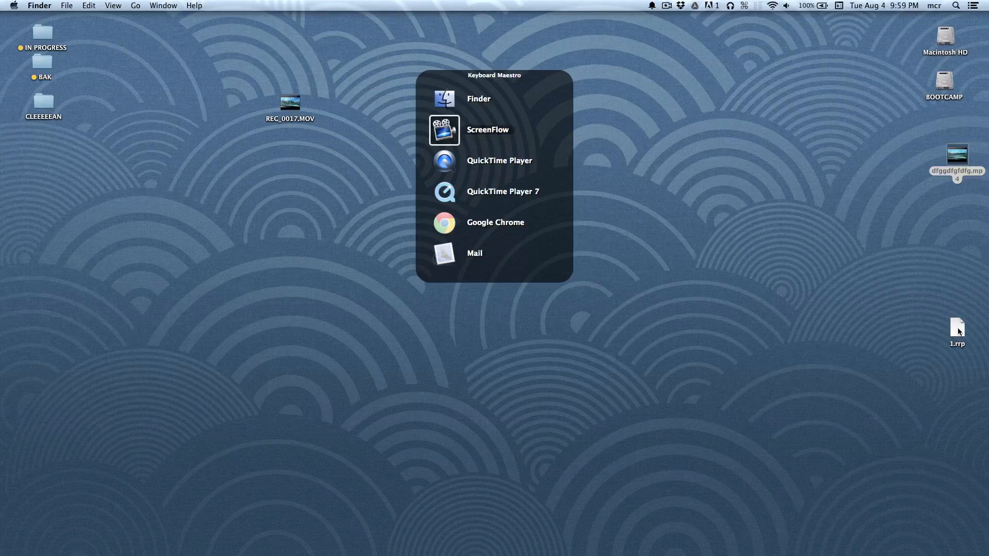
key(super+Tab)
key(super+Tab)
key(super+Tab)
key(super+Tab)
key(super+Tab)
key(super+Tab)
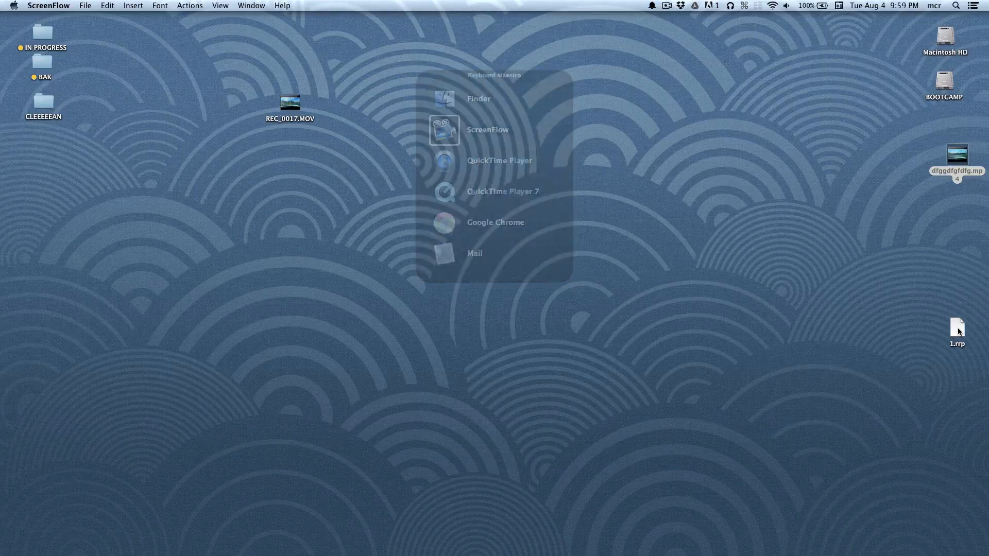
double_click(958, 331)
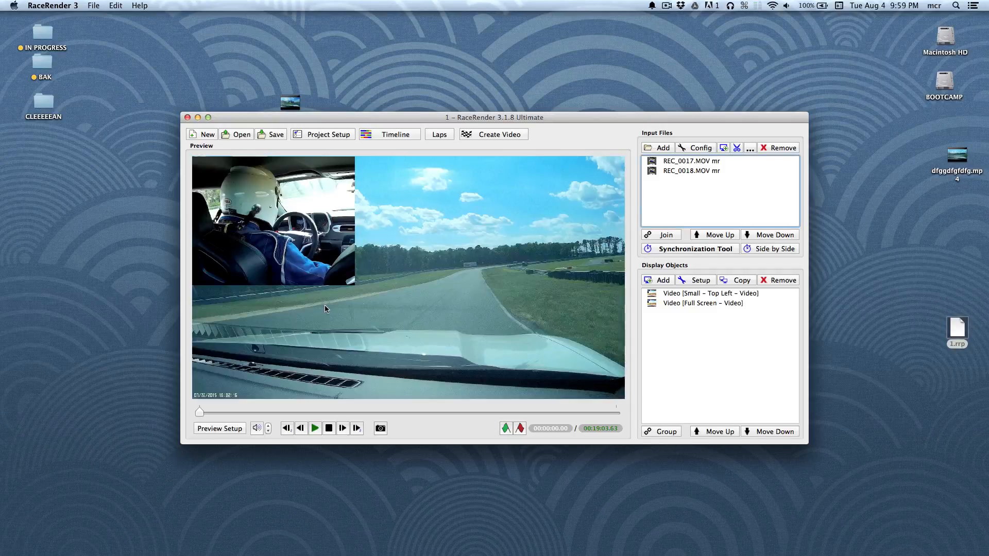
drag(427, 119, 351, 76)
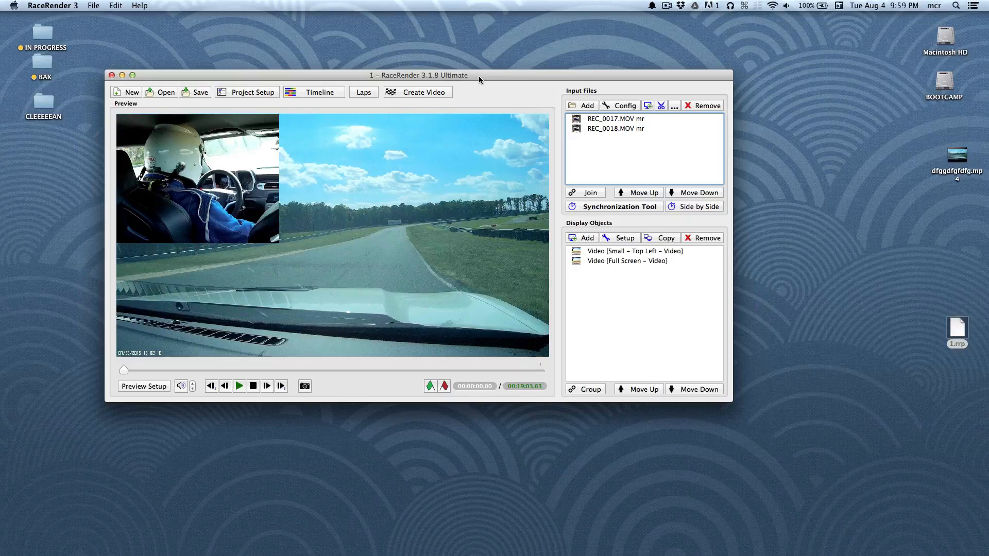
drag(478, 76, 450, 134)
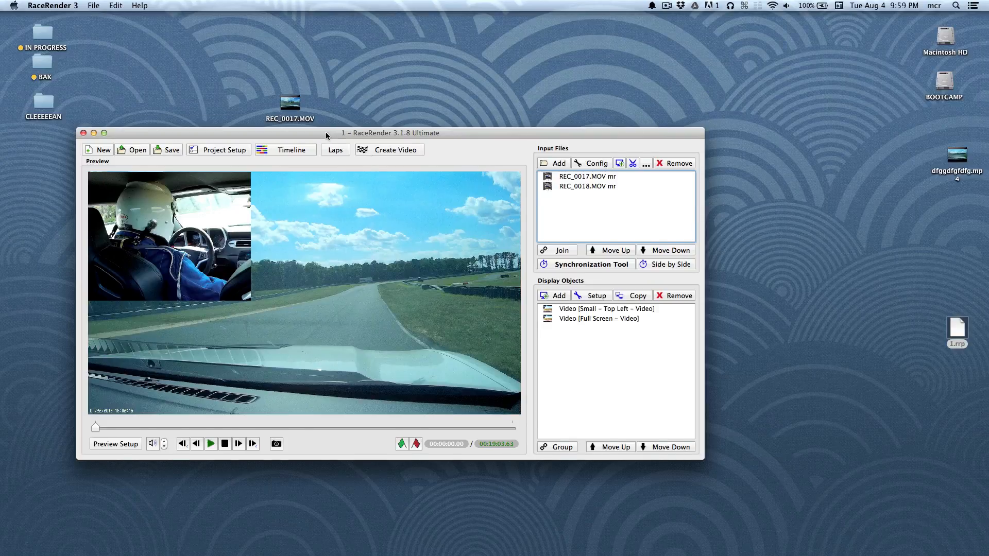
drag(326, 133, 323, 97)
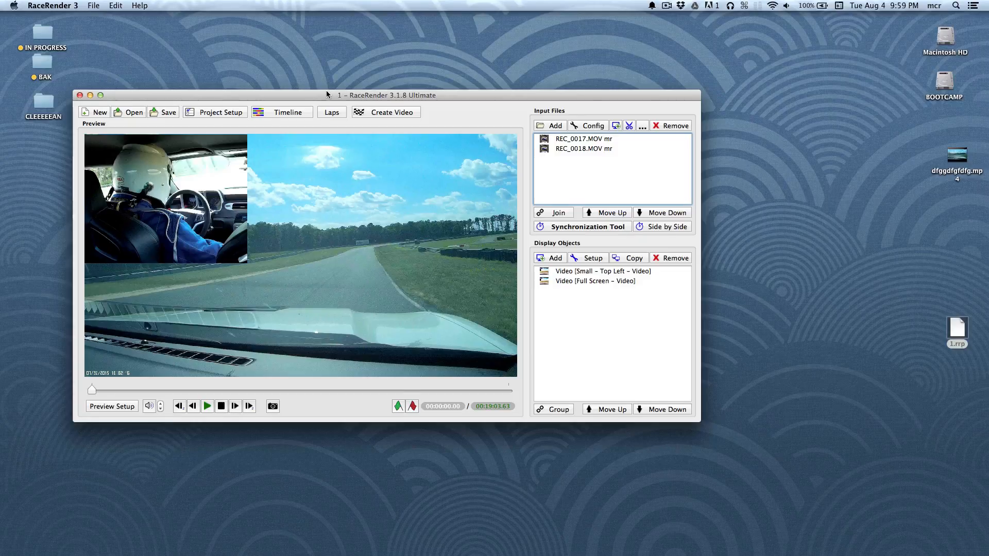
mouse_move(326, 92)
mouse_down()
mouse_move(330, 125)
mouse_move(308, 95)
mouse_up()
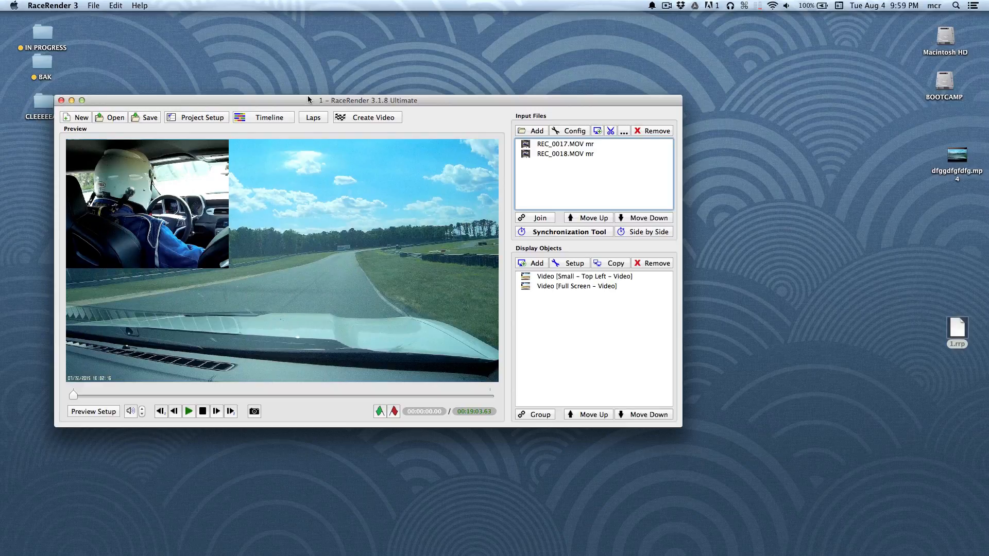
drag(308, 95, 310, 87)
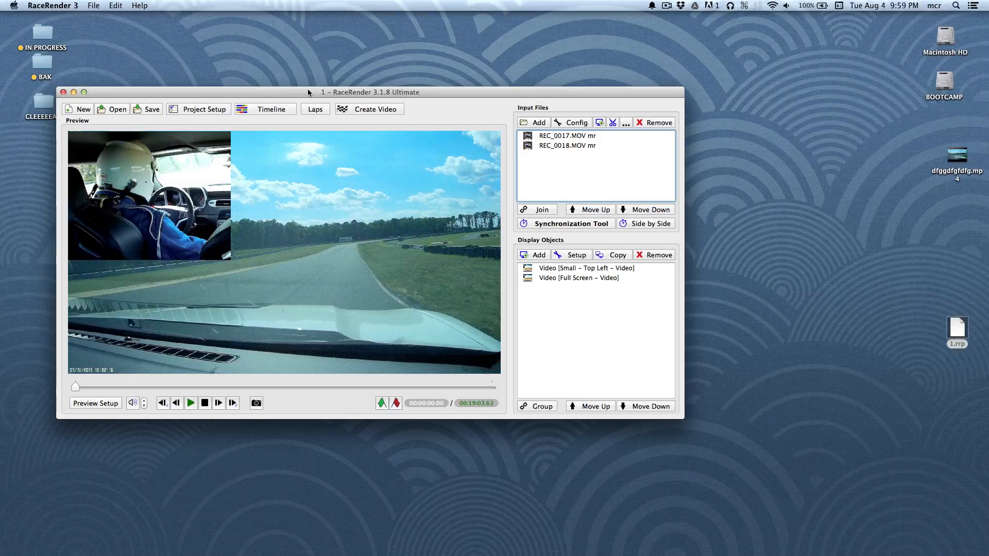
drag(310, 90, 311, 89)
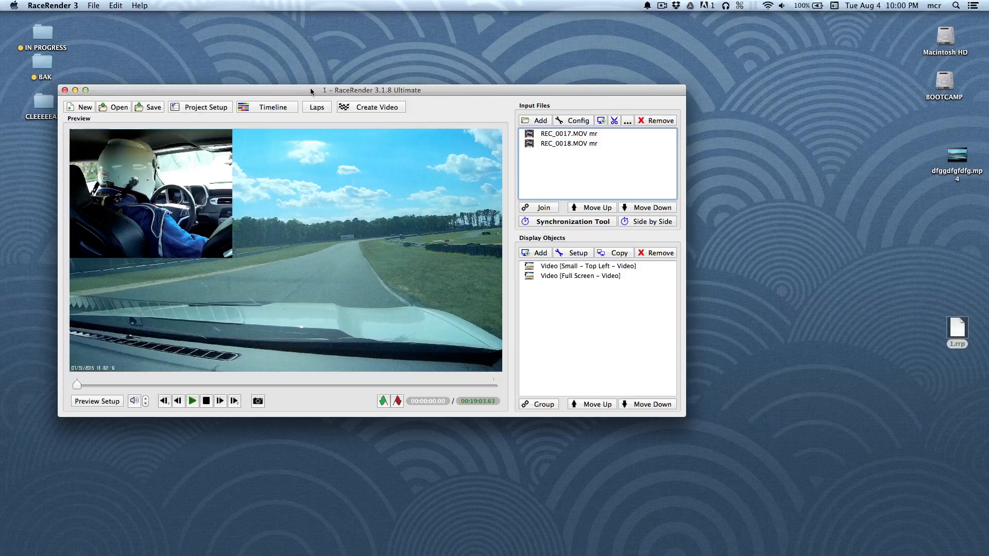
drag(310, 91, 311, 90)
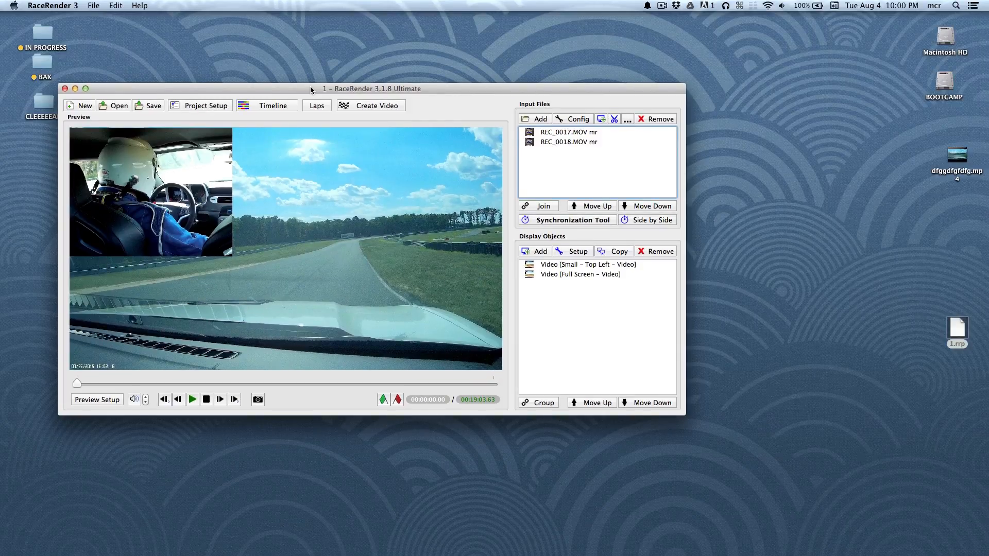
drag(304, 89, 305, 87)
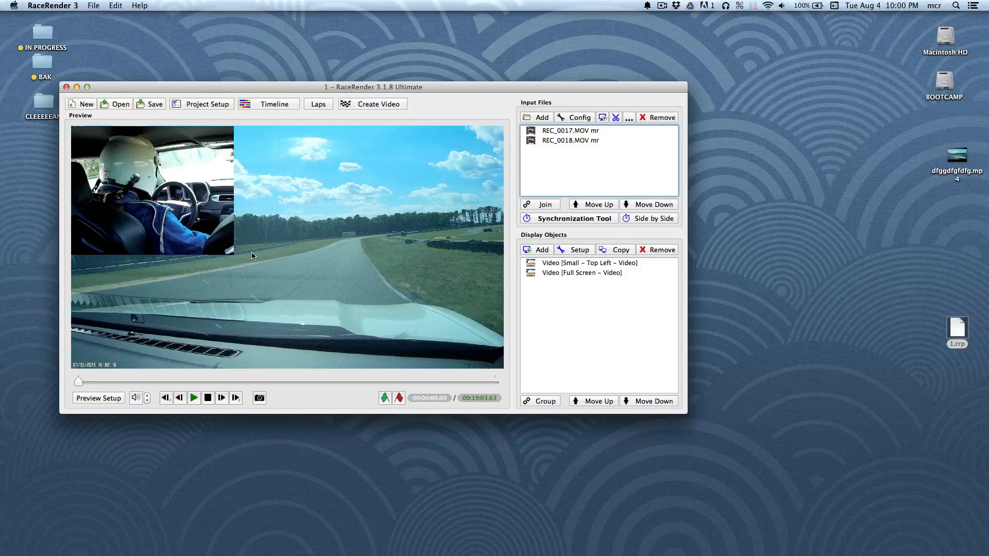
drag(262, 86, 265, 76)
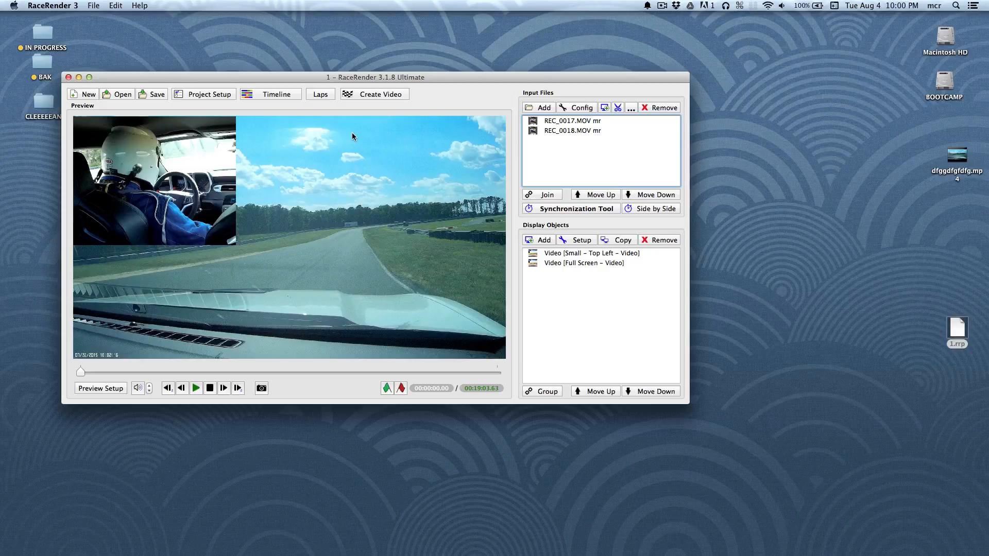
- Open the video creation settings and limit rendering to a time span ending at 00:00:10.63
click(374, 95)
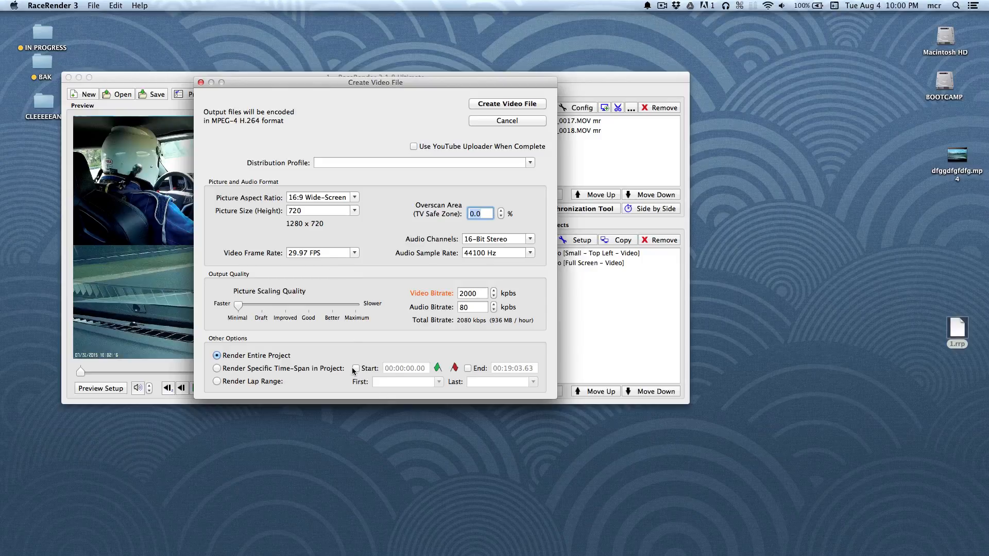
click(468, 368)
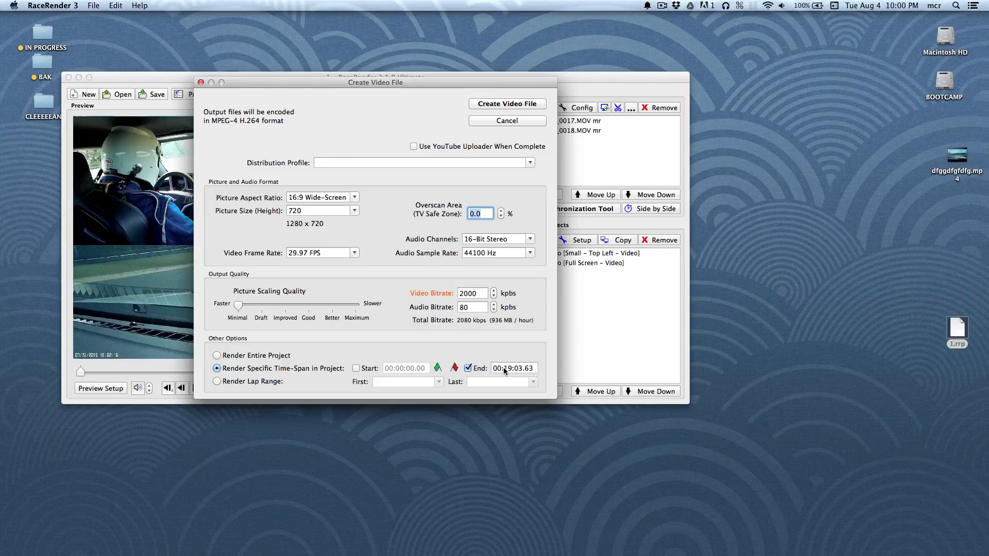
click(506, 369)
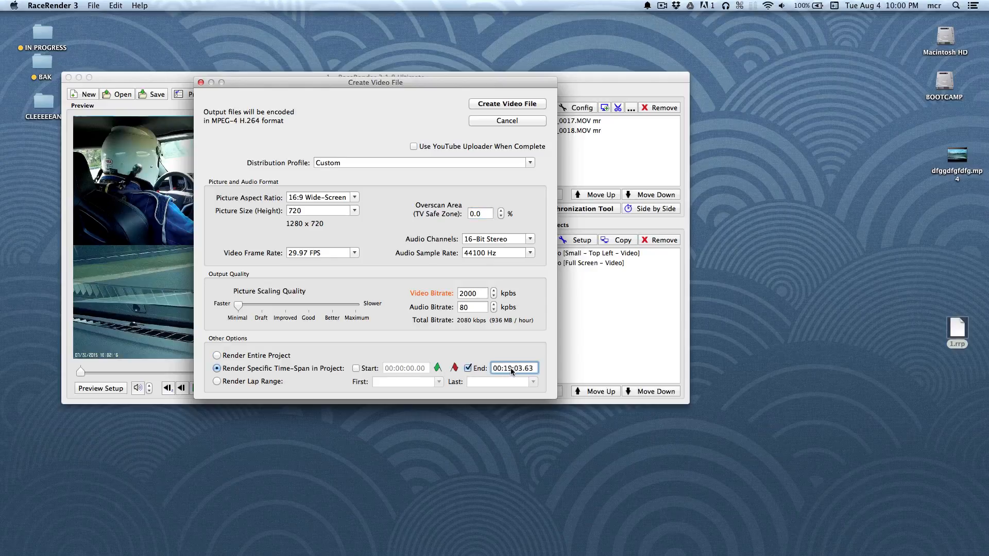
drag(505, 369, 522, 370)
text(00:10)
- Render the project to a video file named sdfdfgsdfgdfg on the desktop and close the finished output
click(507, 105)
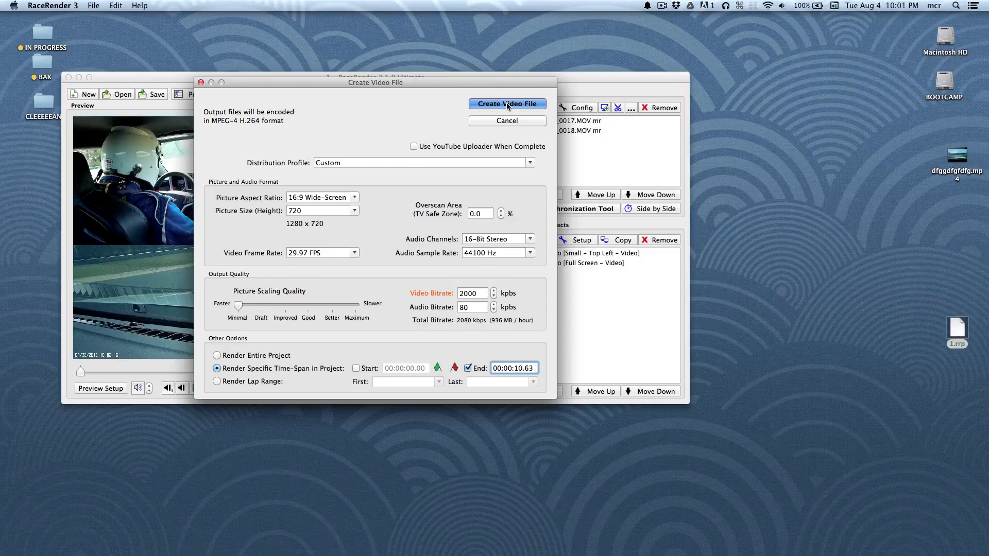
text(sdfdfgsdfgdfg)
key(Return)
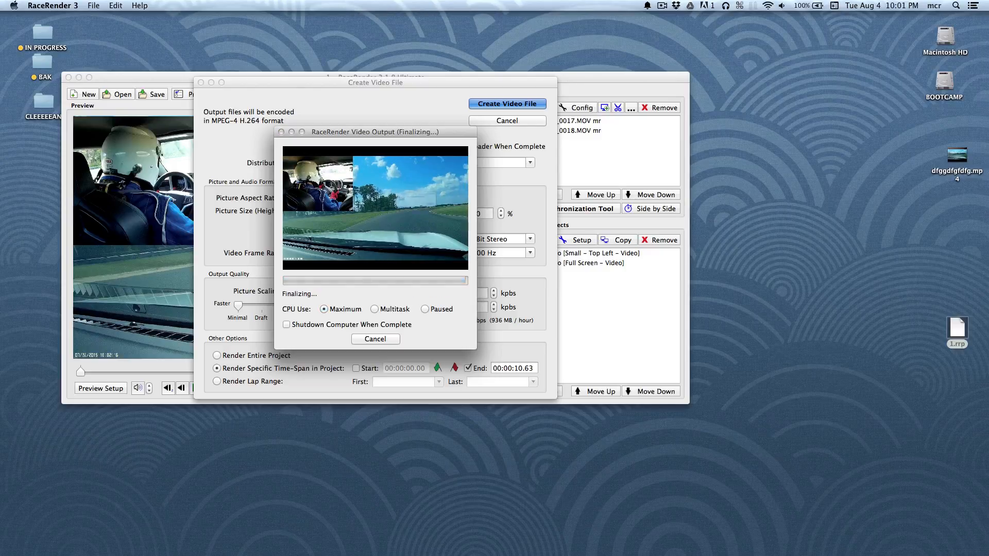
click(493, 223)
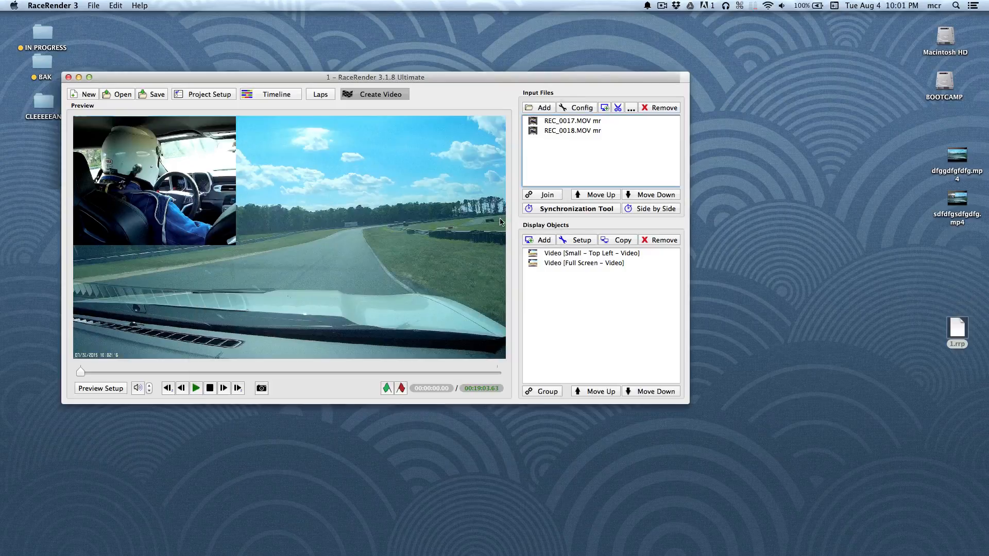
- Check the file information of the rendered sdfdfgsdfgdfg.mp4 and preview the picture-in-picture clip
click(959, 201)
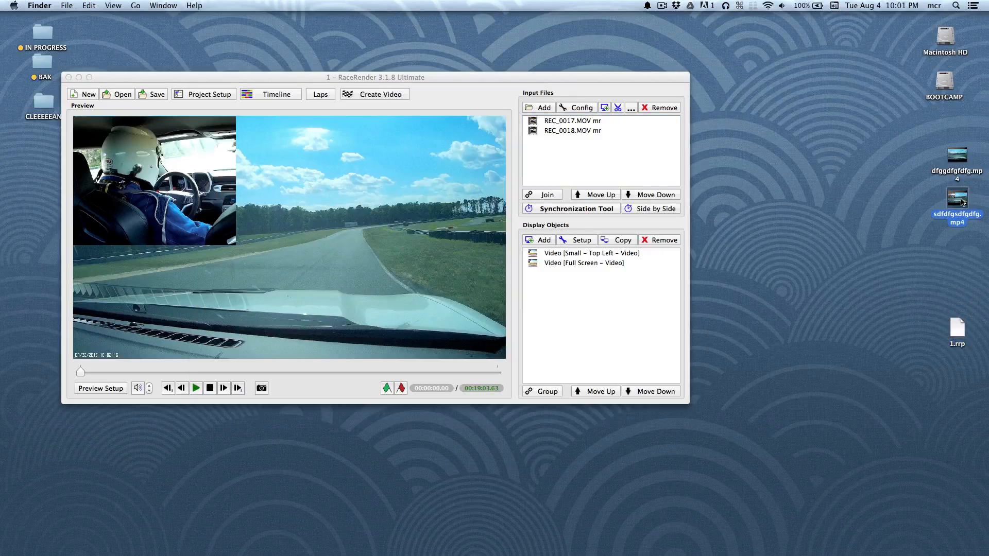
key(super+i)
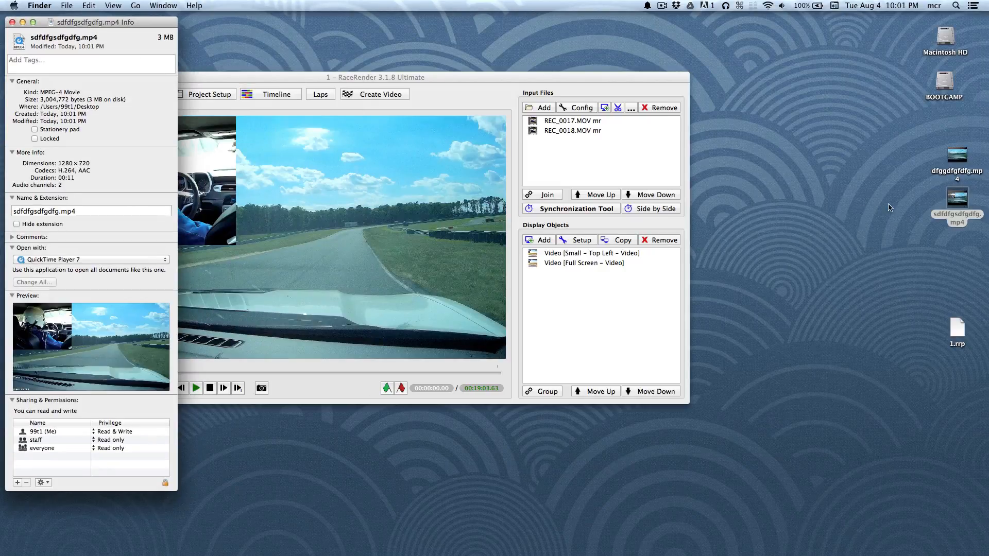
drag(130, 23, 140, 26)
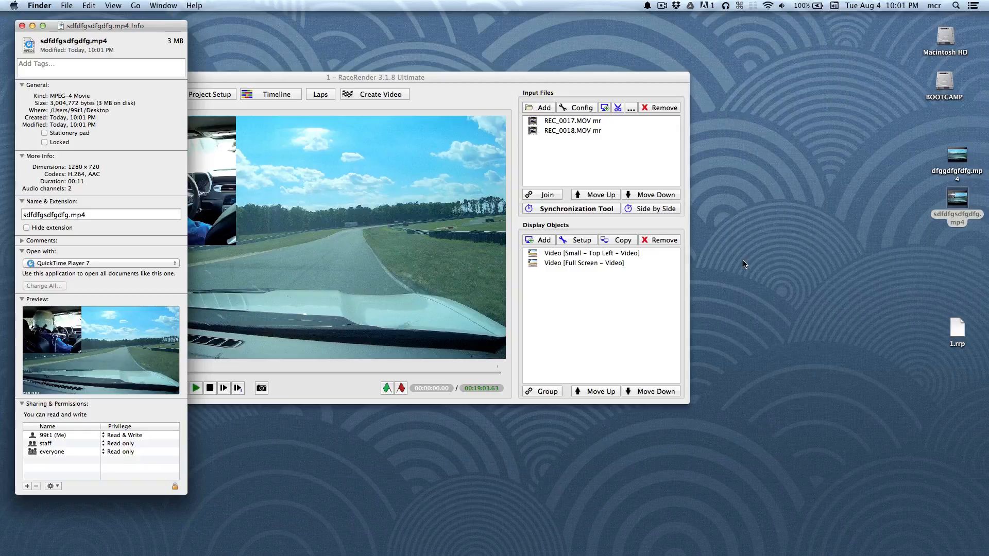
click(960, 202)
key(space)
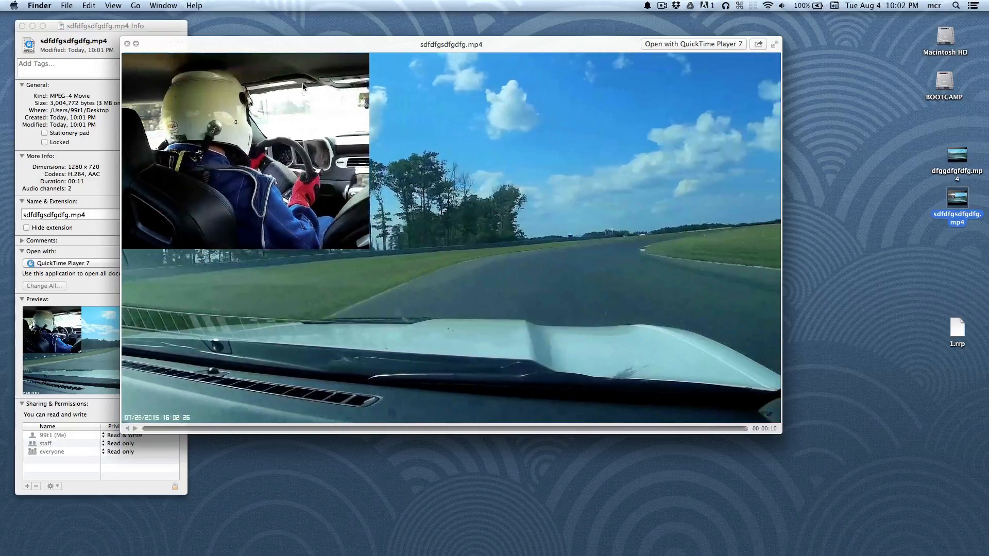
drag(263, 48, 278, 50)
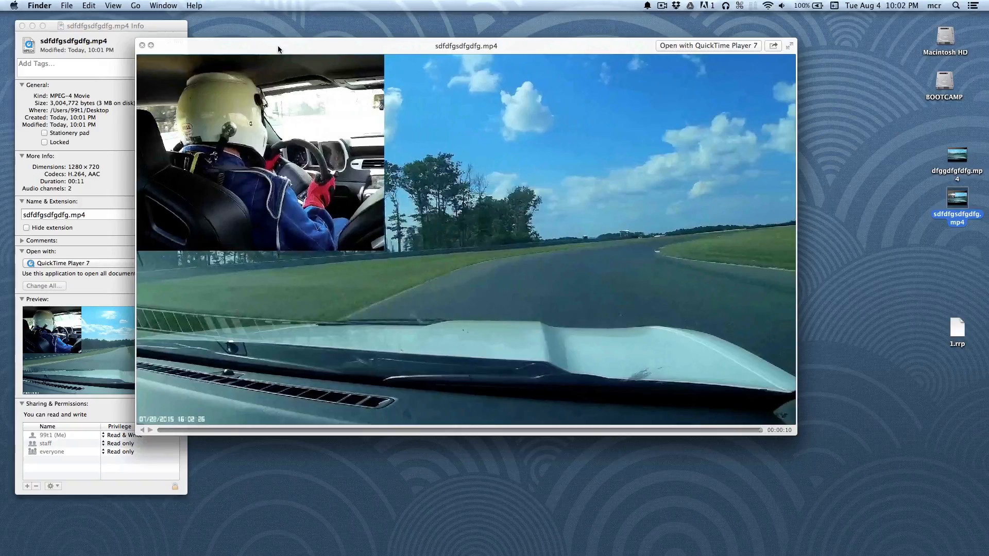
key(space)
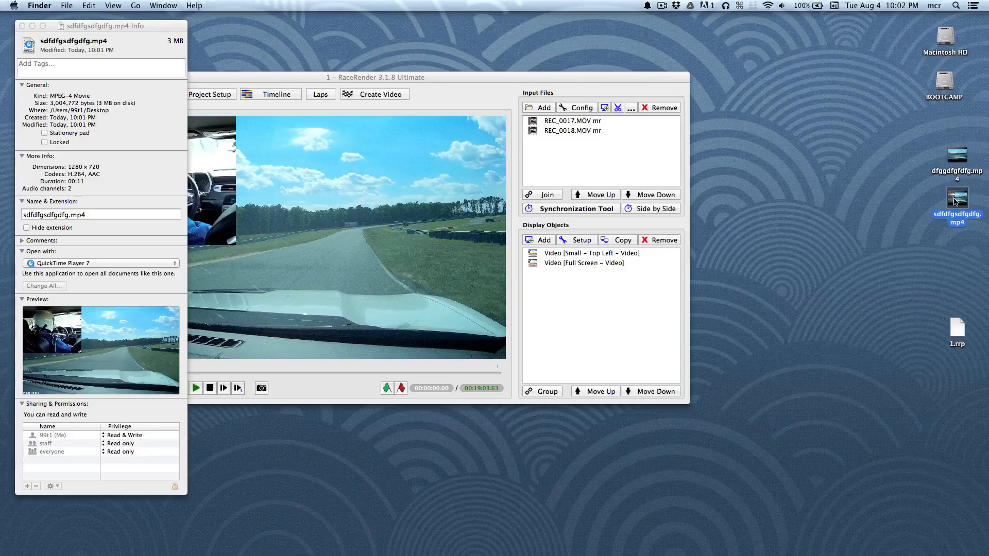
- Compare the file information of dfggdfgfdfg.mp4 with that of sdfdfgsdfgdfg.mp4
click(960, 162)
key(super+i)
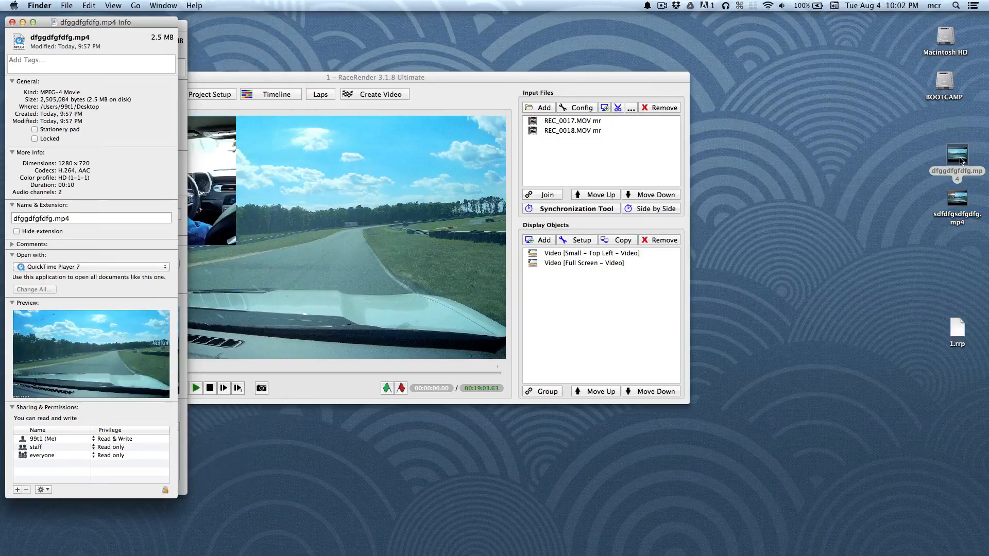
key(super+w)
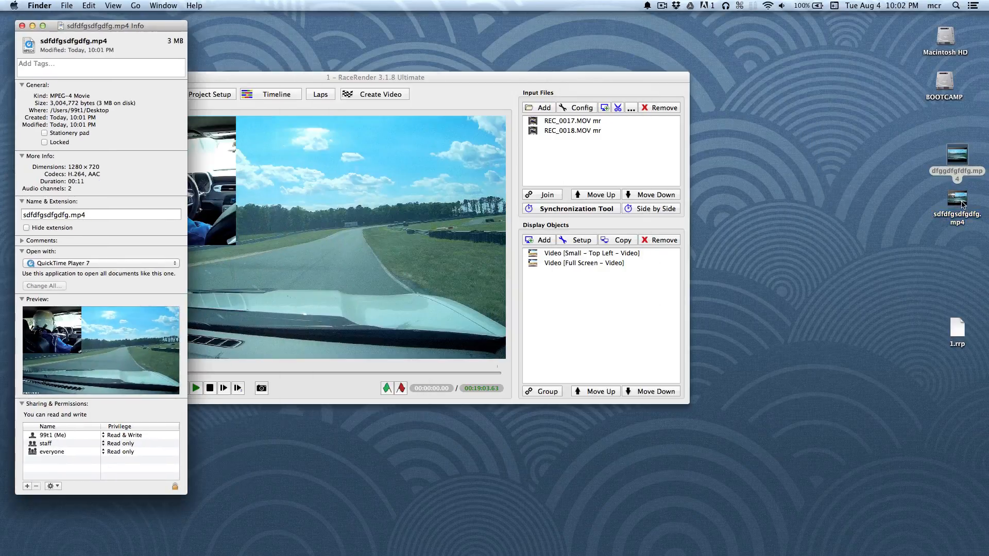
click(963, 205)
key(super+i)
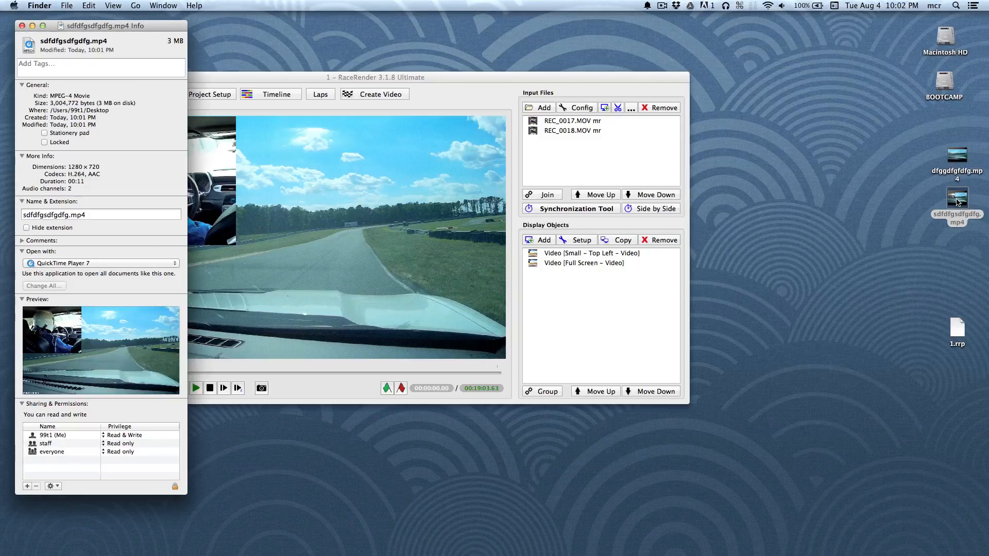
click(958, 202)
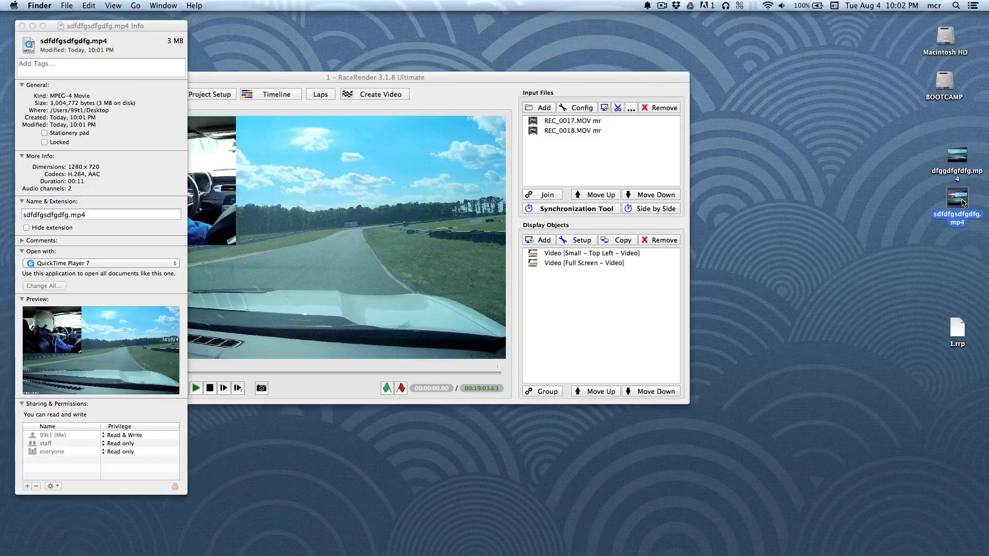
drag(490, 83, 507, 200)
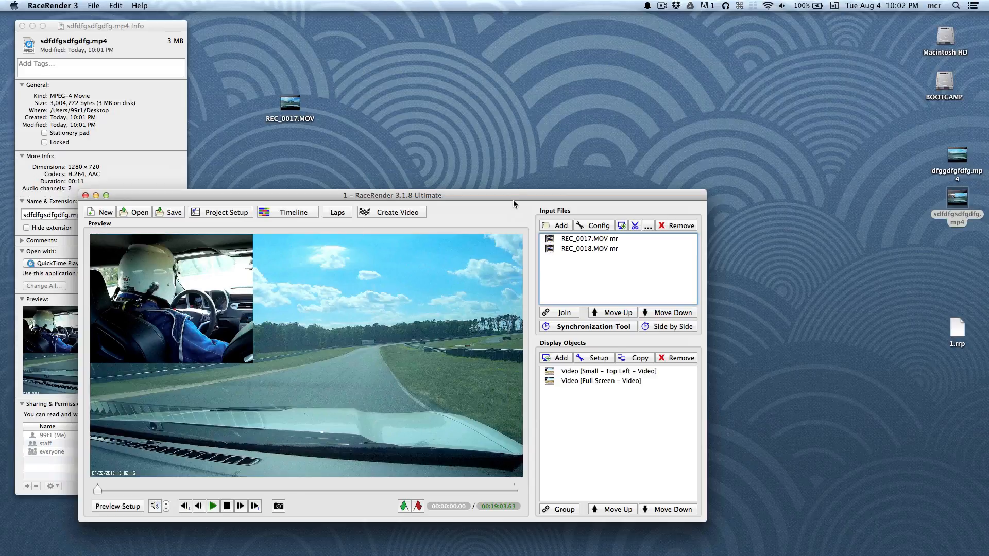
drag(513, 200, 528, 146)
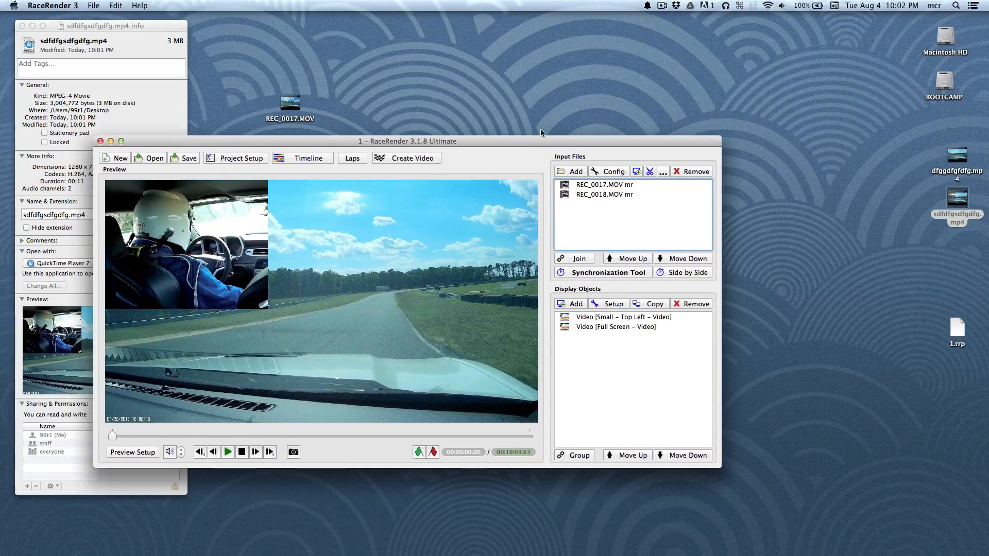
click(660, 7)
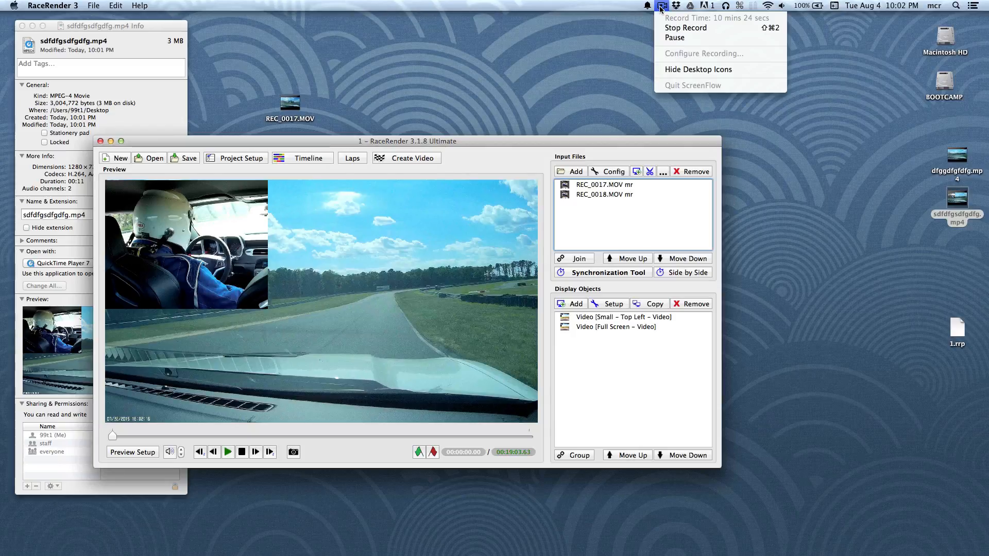